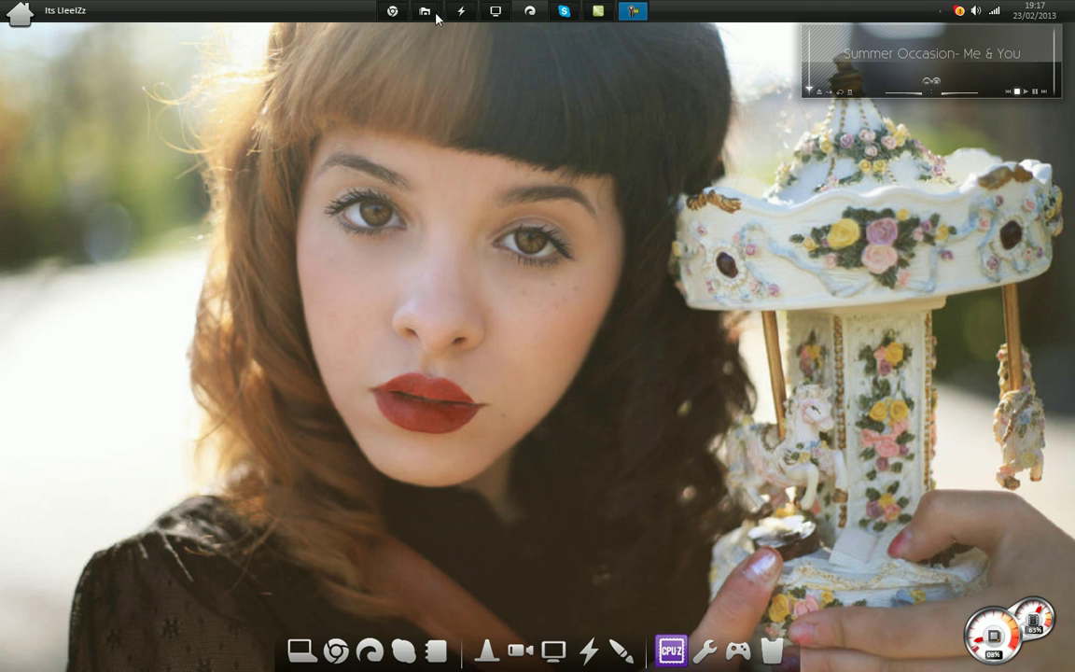
# Switch to Chrome, play a moment of the "Melanie | 100% Sony Vegas | Chill Edit" video, pause it, and minimize the browser.
pyautogui.moveTo(396, 9)
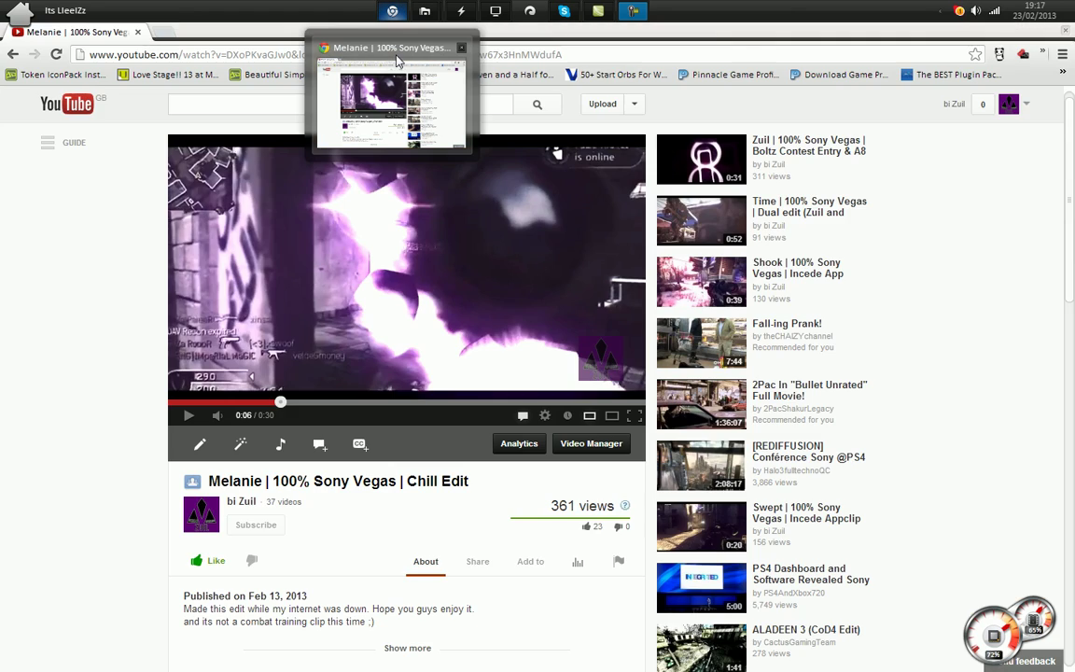
pyautogui.click(362, 118)
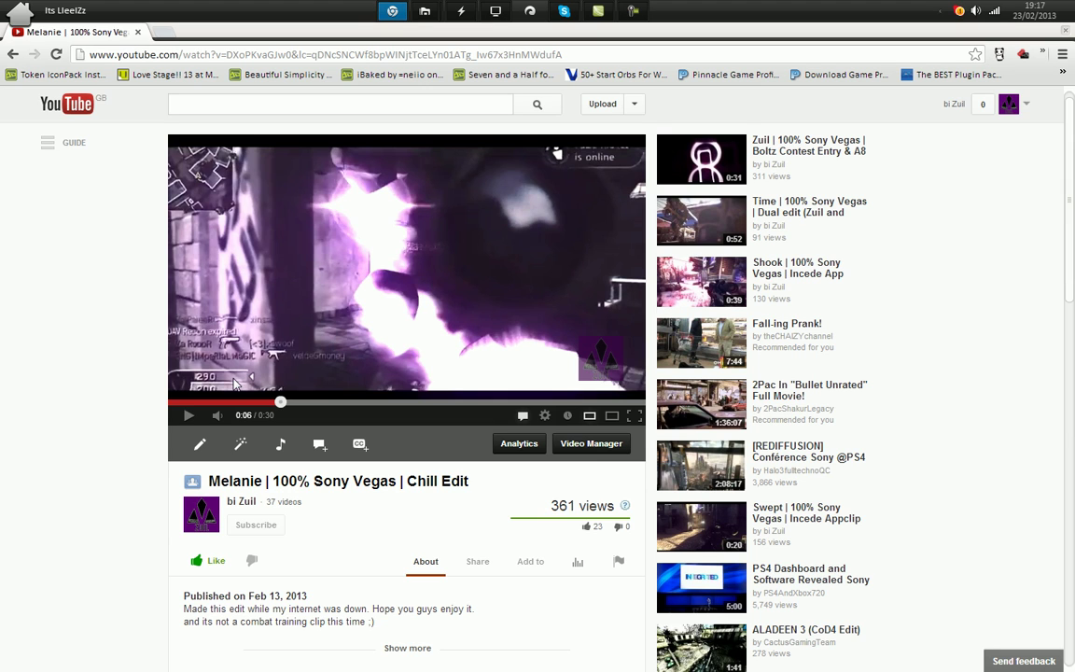
pyautogui.click(190, 415)
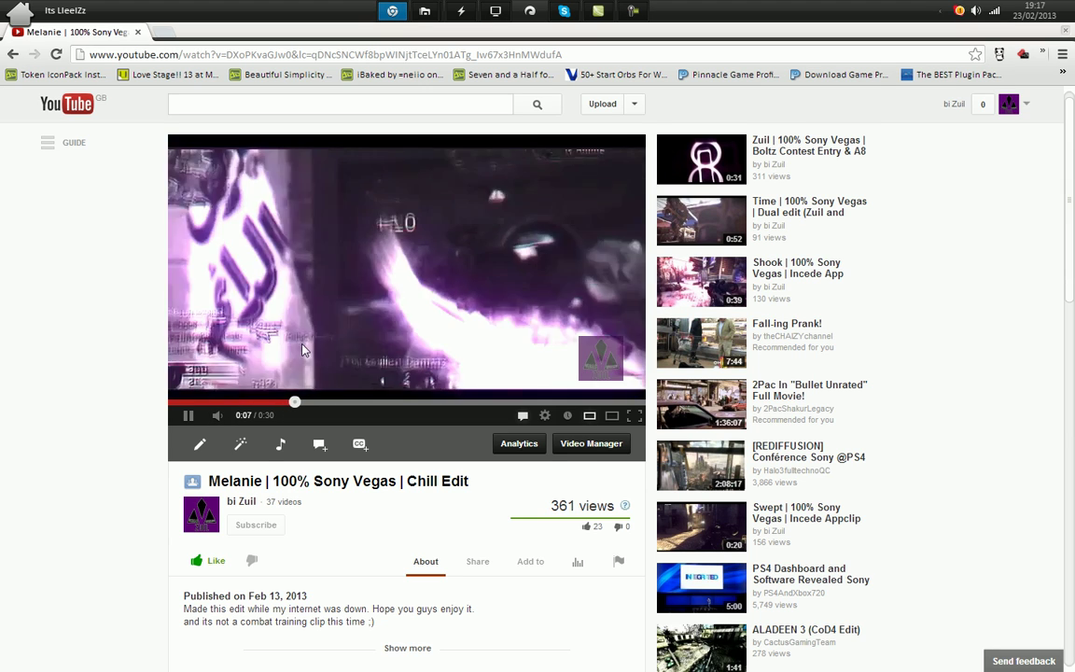
pyautogui.click(495, 352)
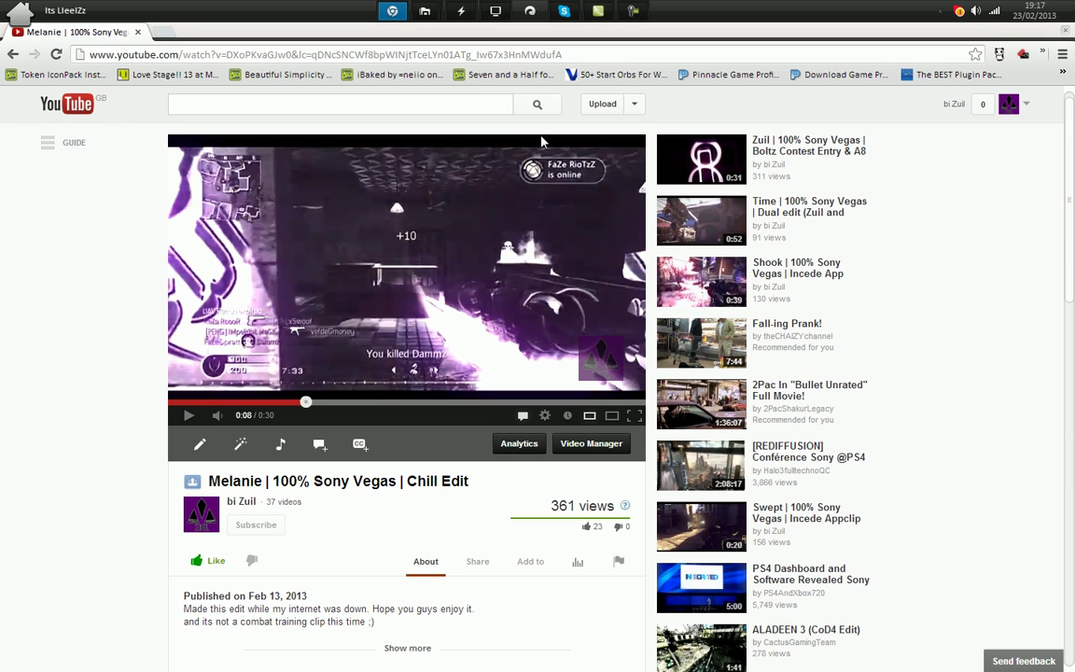
pyautogui.click(1009, 36)
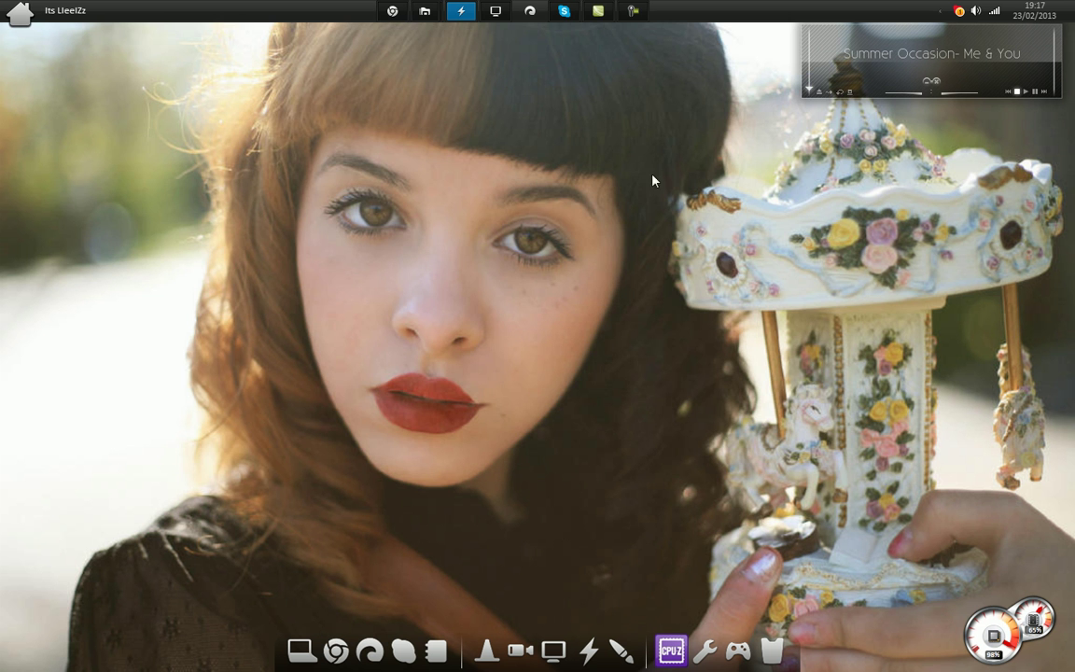
# Switch to Vegas Pro and preview the first clip on track 3 at 00:00:06.18.
pyautogui.moveTo(621, 8)
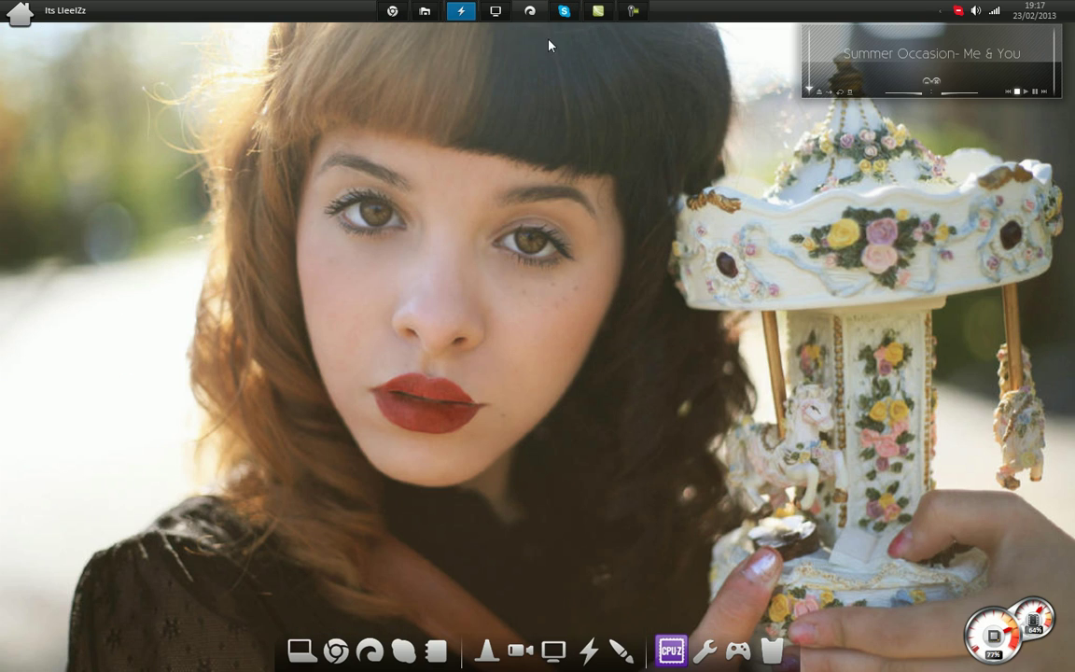
pyautogui.click(496, 11)
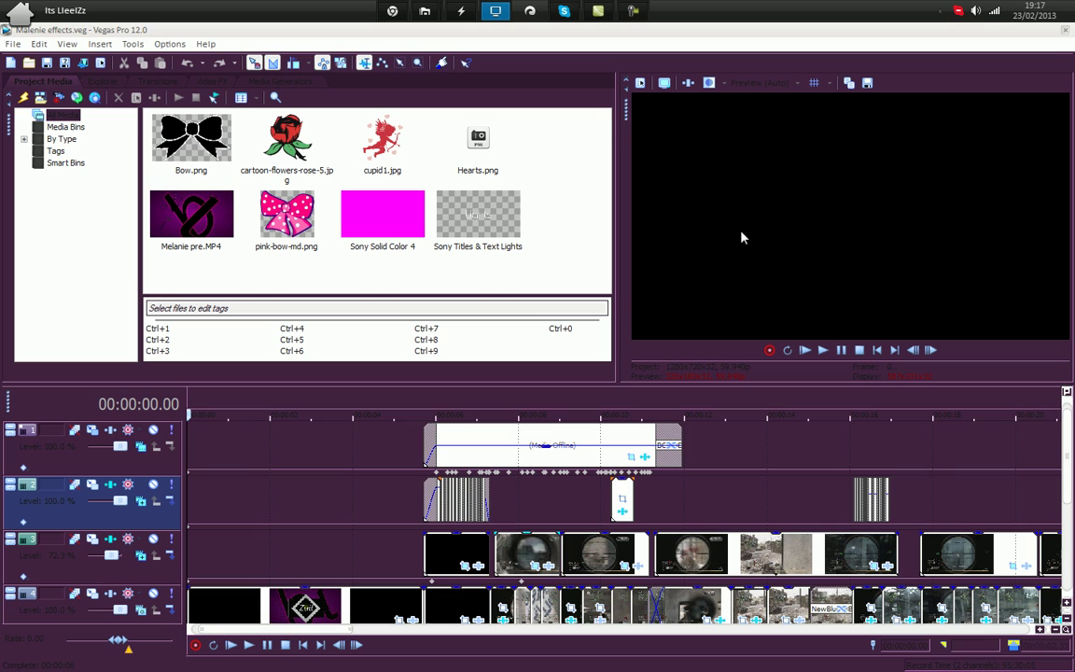
pyautogui.scroll(-3, 305, 594)
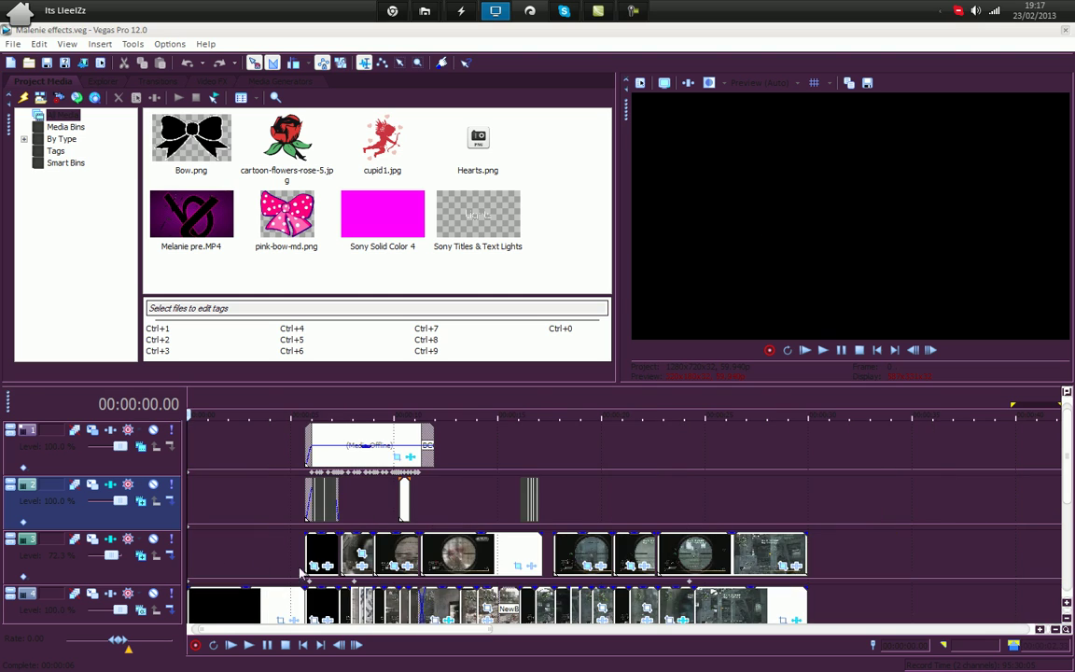
pyautogui.click(297, 550)
pyautogui.scroll(3, 359, 550)
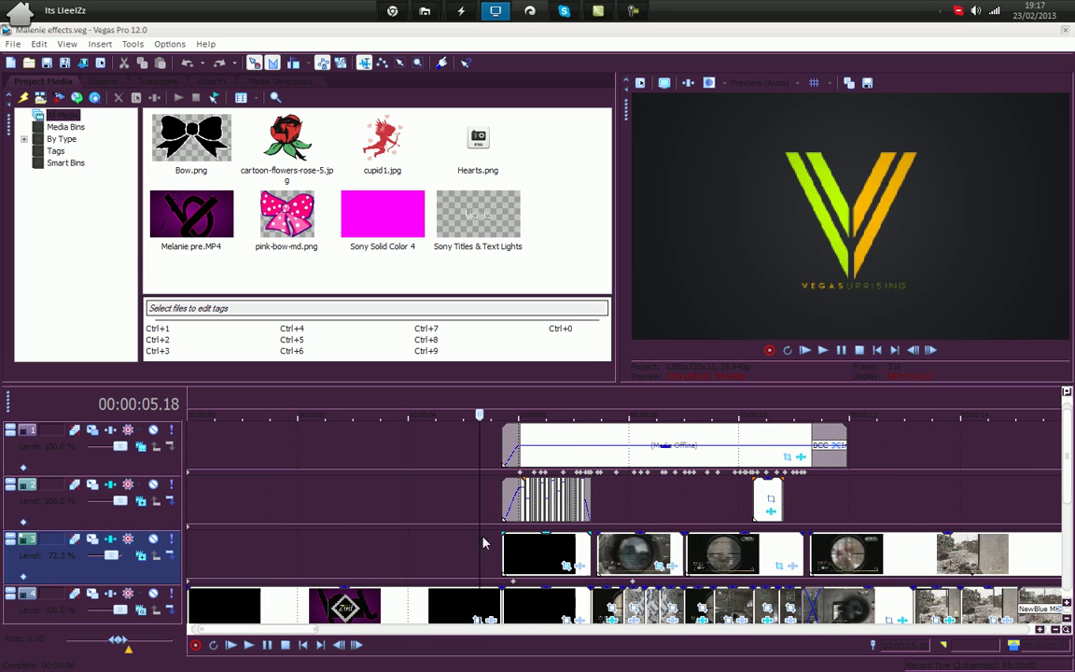
pyautogui.click(541, 558)
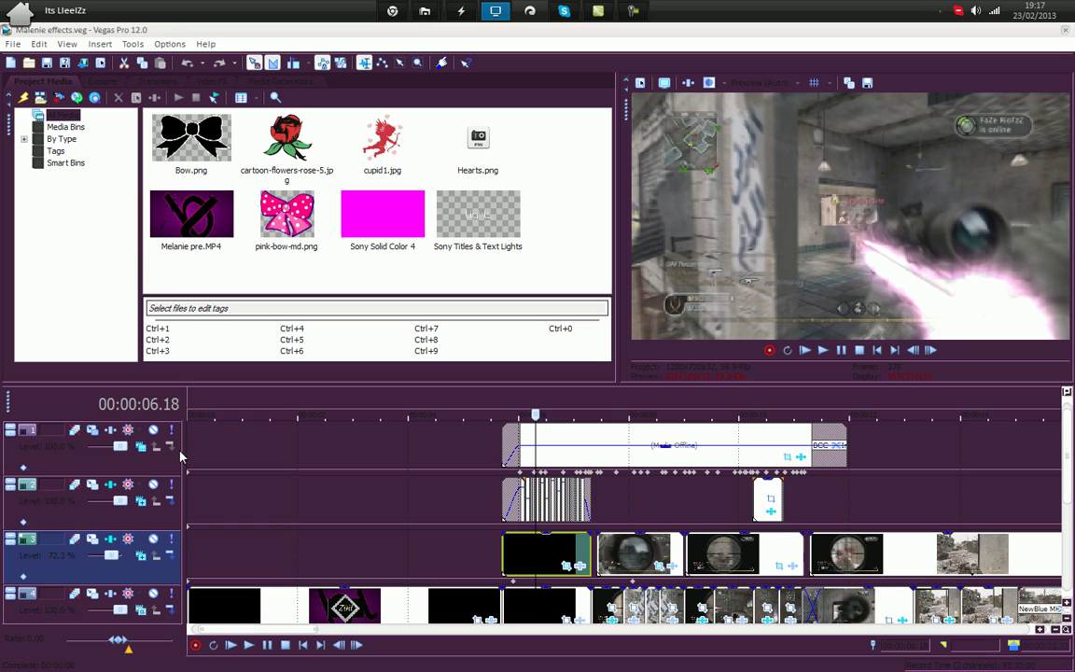
# Mute video tracks 1, 2 and 3 and preview the unmasked footage at 00:00:06.13.
pyautogui.click(154, 484)
pyautogui.click(154, 430)
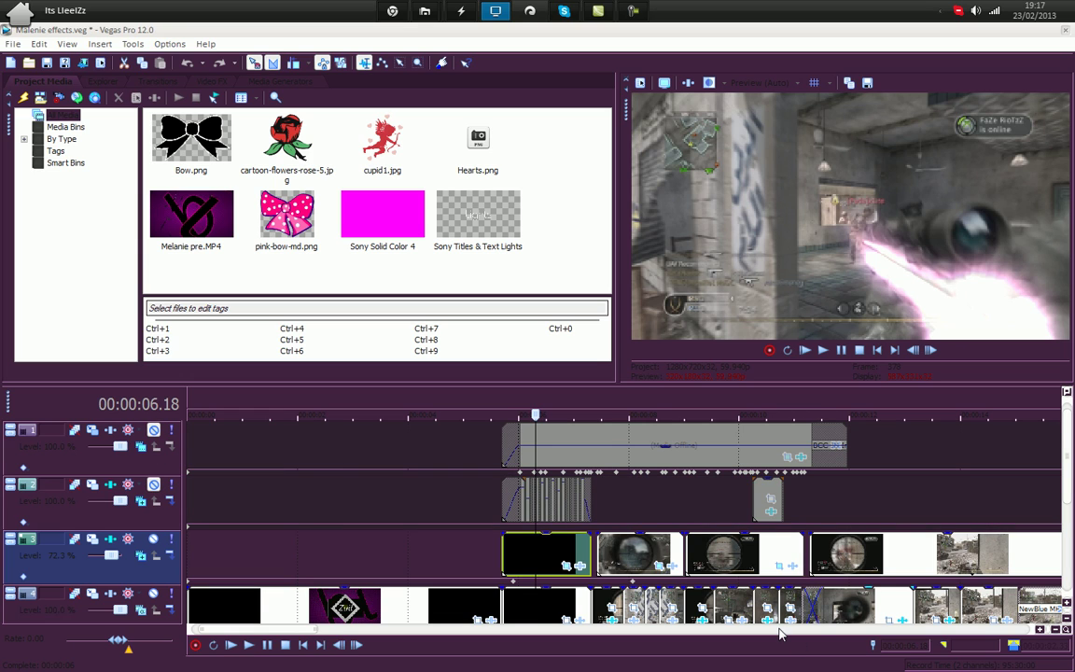
pyautogui.scroll(2, 536, 546)
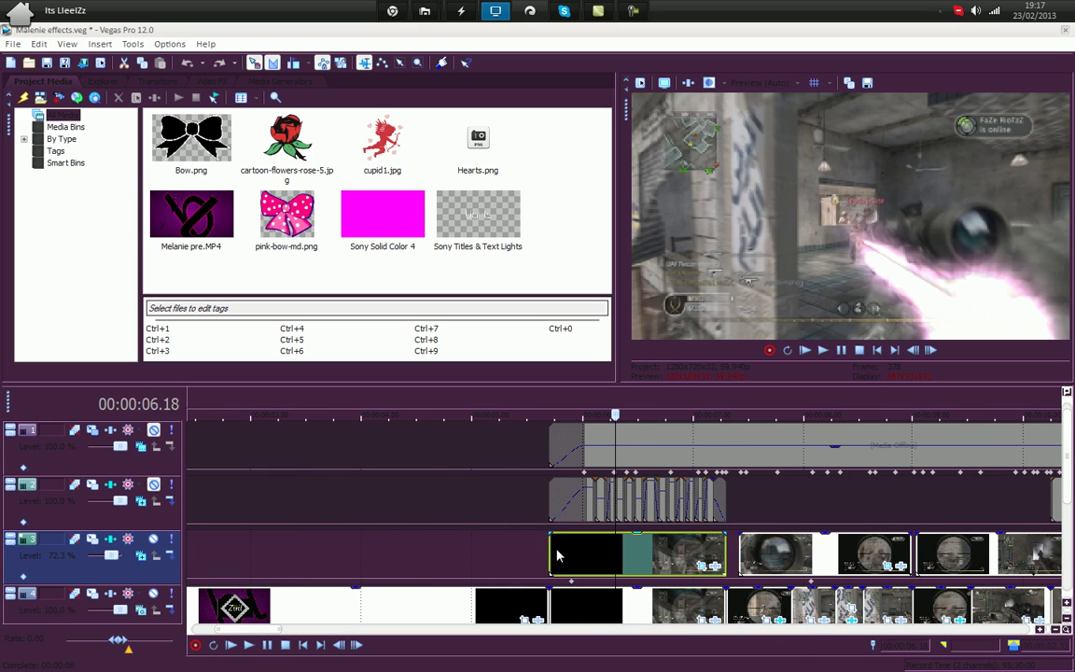
pyautogui.click(516, 546)
pyautogui.click(549, 545)
pyautogui.click(607, 546)
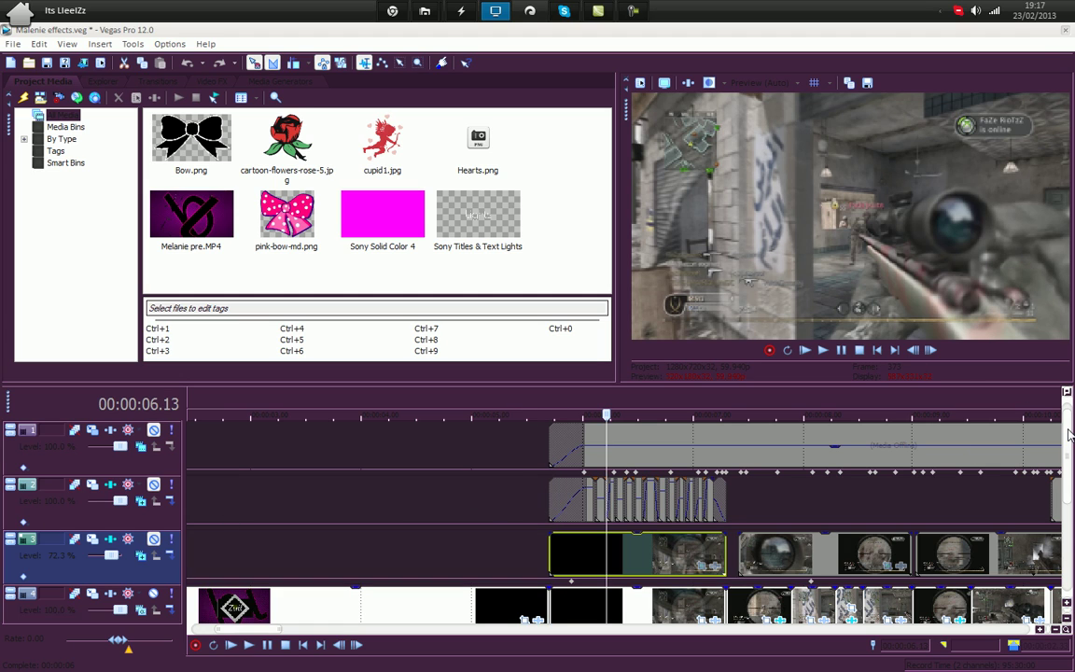
# Mute video track 4 and unmute track 3 to isolate the masked gun layer in the preview.
pyautogui.scroll(-1, 1068, 480)
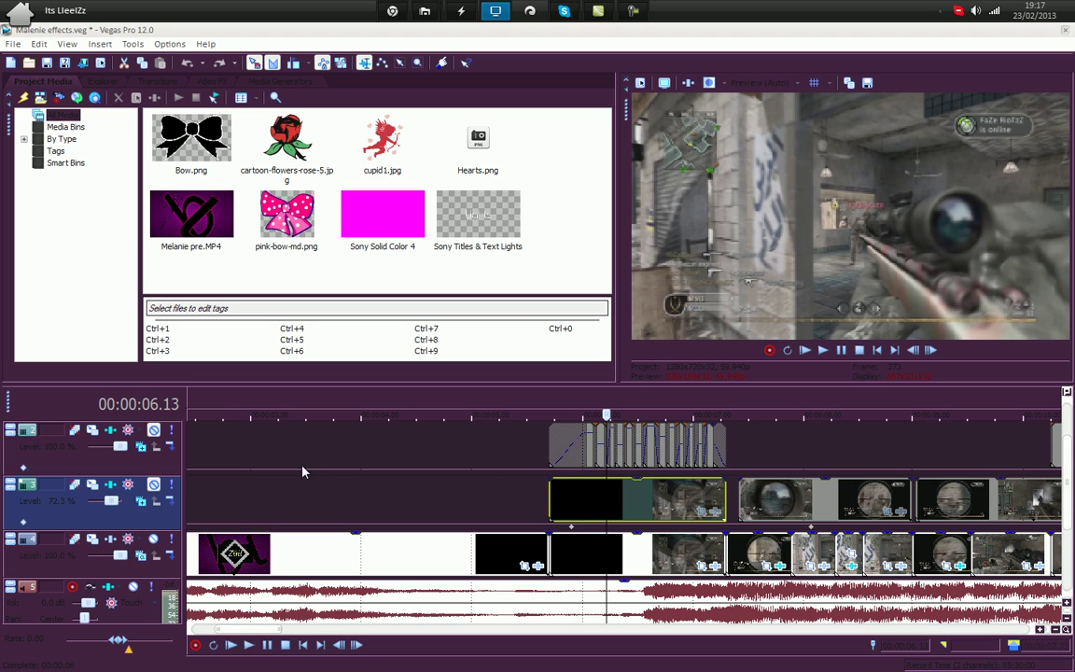
pyautogui.click(153, 539)
pyautogui.click(153, 485)
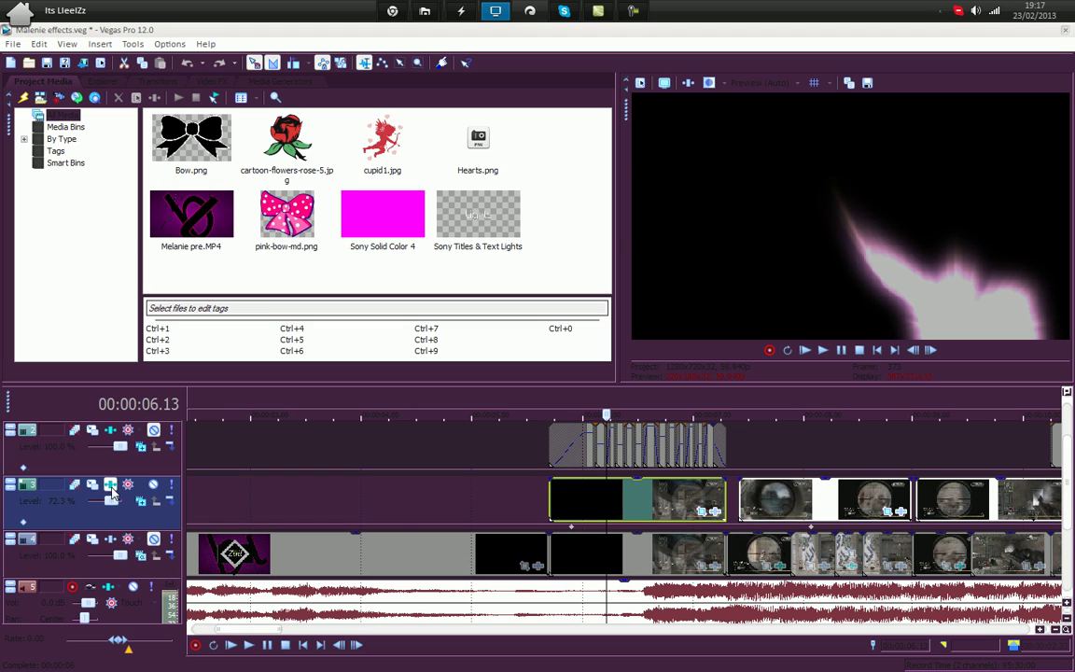
# Disable the NewBlue V3 Diffusion, Rays, Wave and NewBlue ME Wiggle effects on track 3.
pyautogui.click(112, 489)
pyautogui.click(699, 229)
pyautogui.click(110, 485)
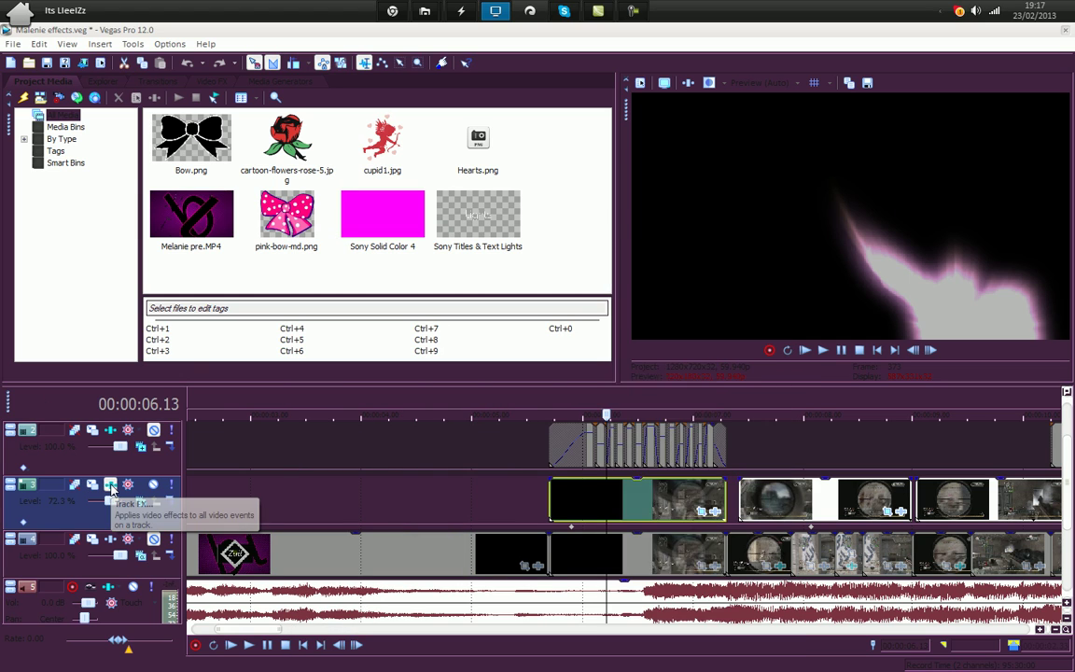
pyautogui.click(518, 269)
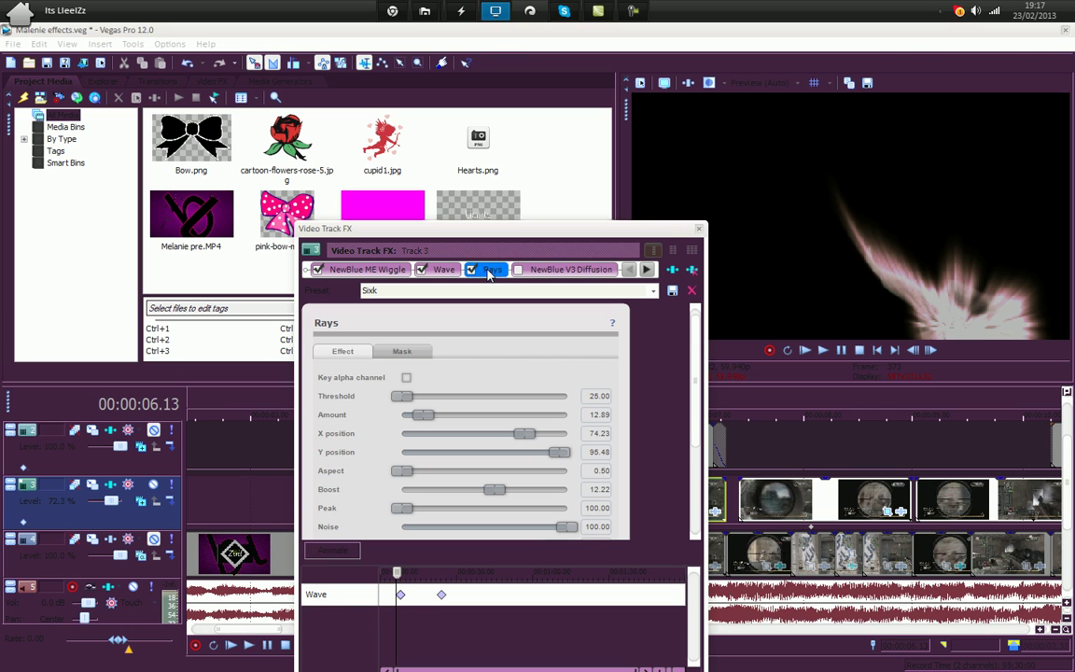
pyautogui.click(422, 270)
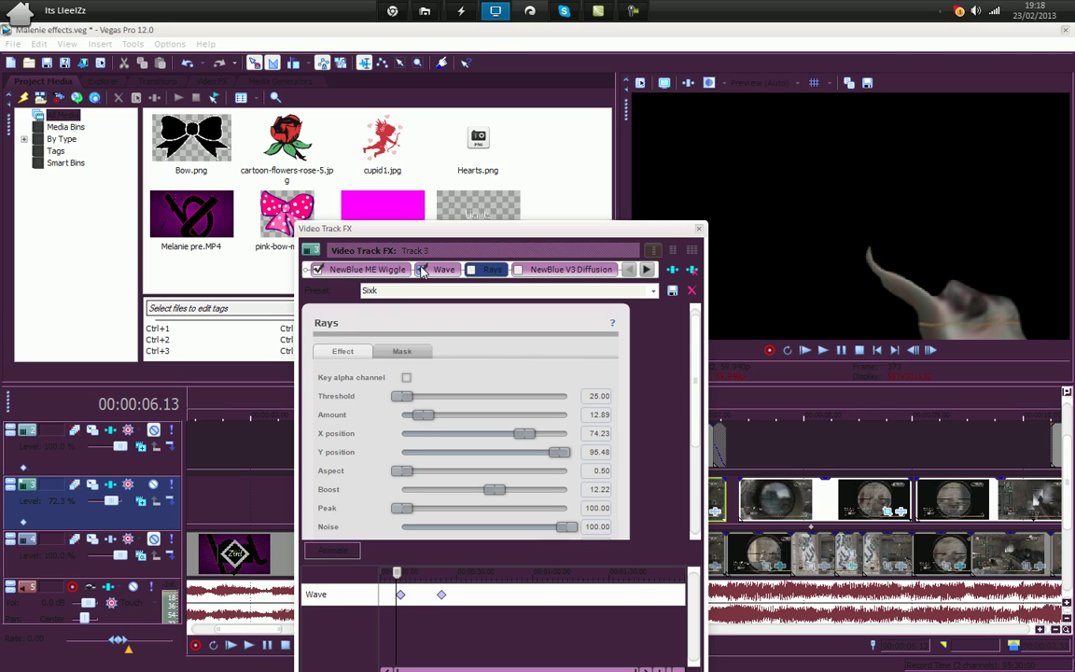
pyautogui.click(318, 270)
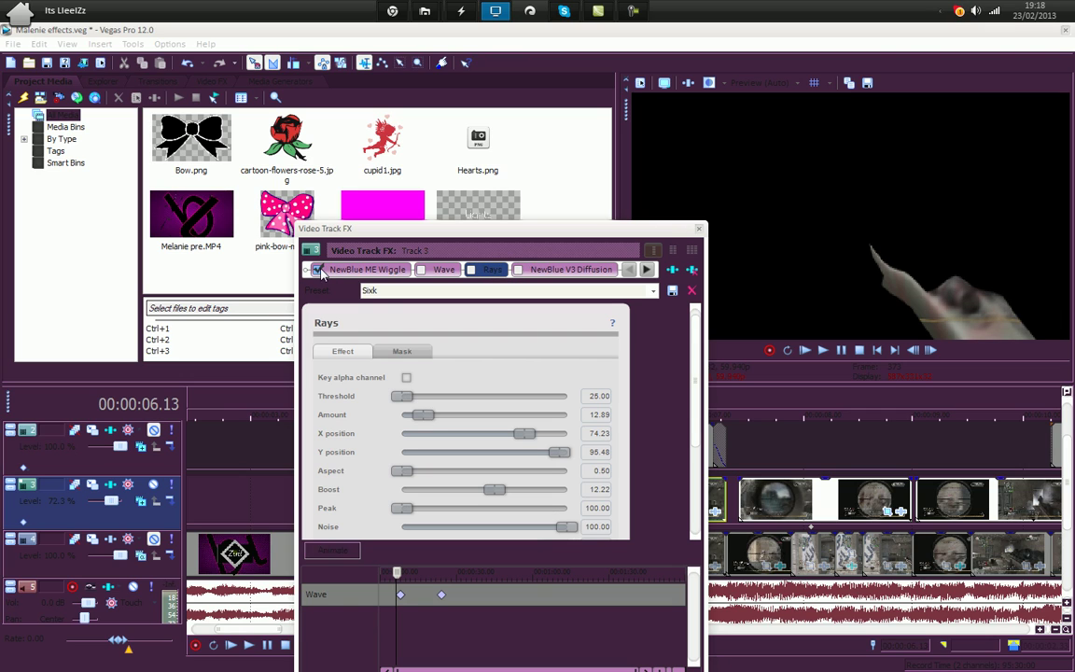
pyautogui.click(699, 227)
# Examine the first track 3 clip's Pan/Crop mask frame by frame, starting at its first mask keyframe, and close the mask editor.
pyautogui.click(712, 511)
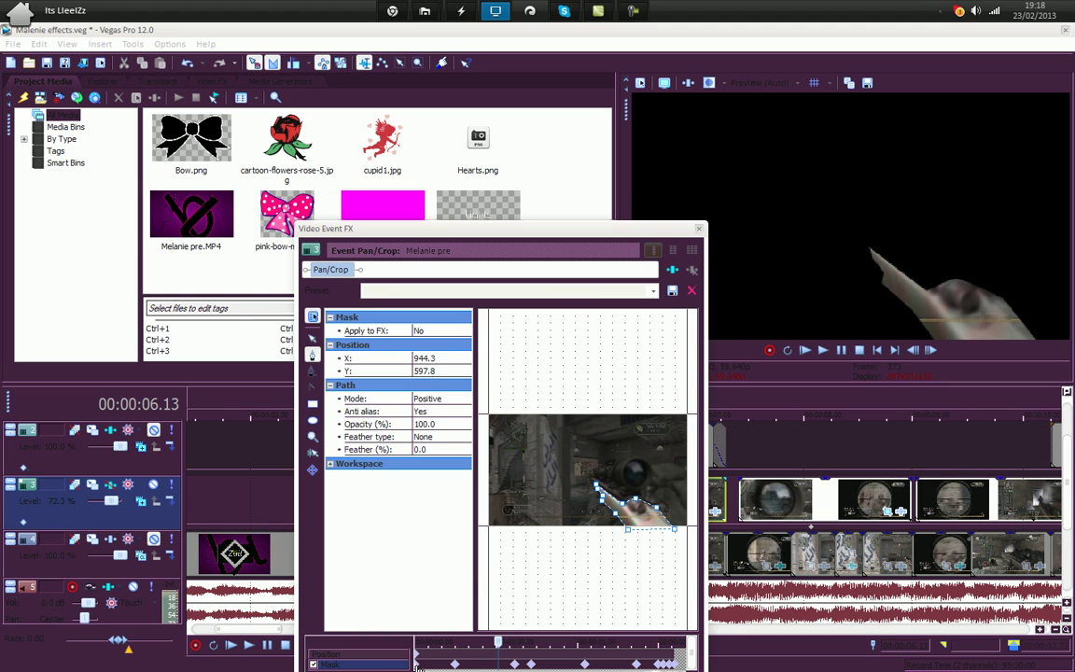
pyautogui.click(418, 666)
pyautogui.moveTo(651, 226); pyautogui.dragTo(611, 136)
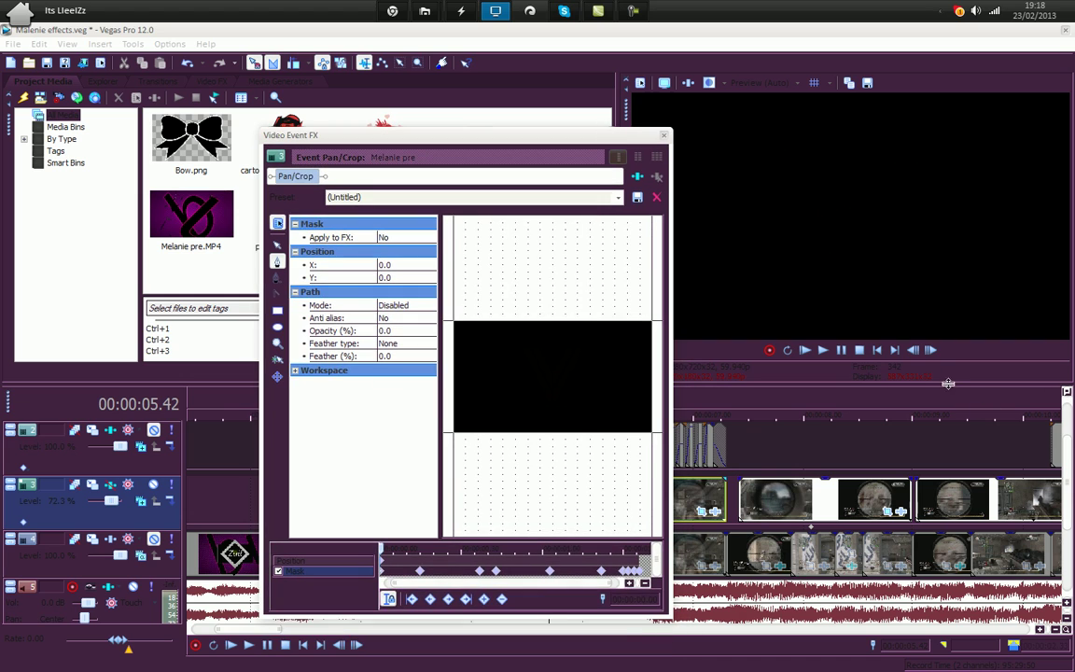
pyautogui.click(930, 352)
pyautogui.click(930, 351)
pyautogui.click(929, 352)
pyautogui.click(929, 352)
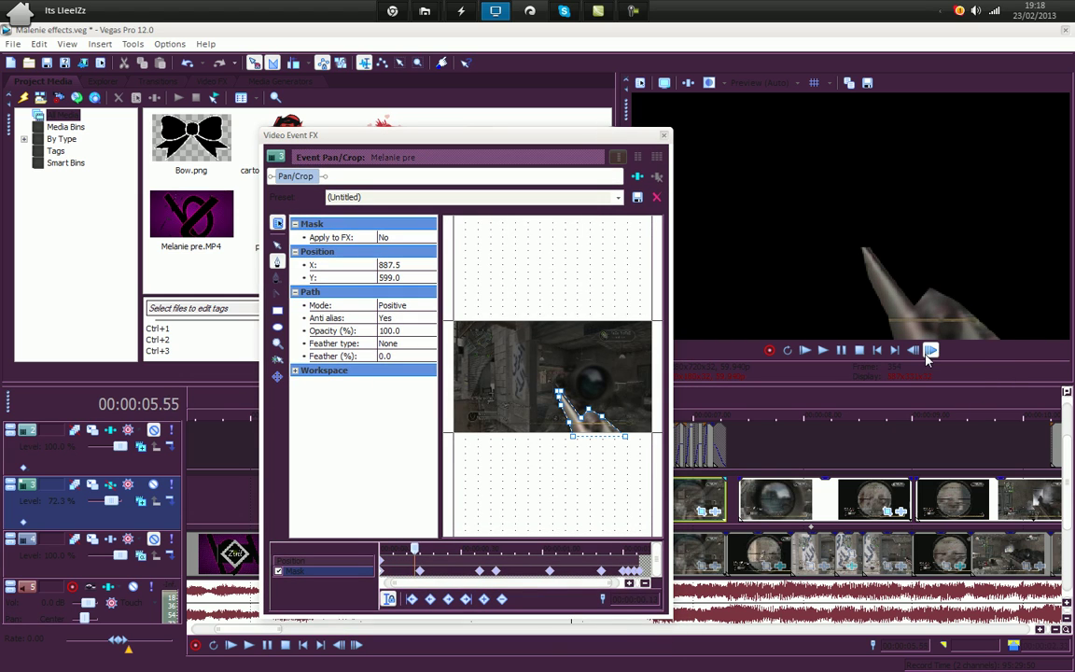
pyautogui.click(930, 352)
pyautogui.click(930, 352)
pyautogui.click(930, 352)
pyautogui.click(929, 352)
pyautogui.click(929, 352)
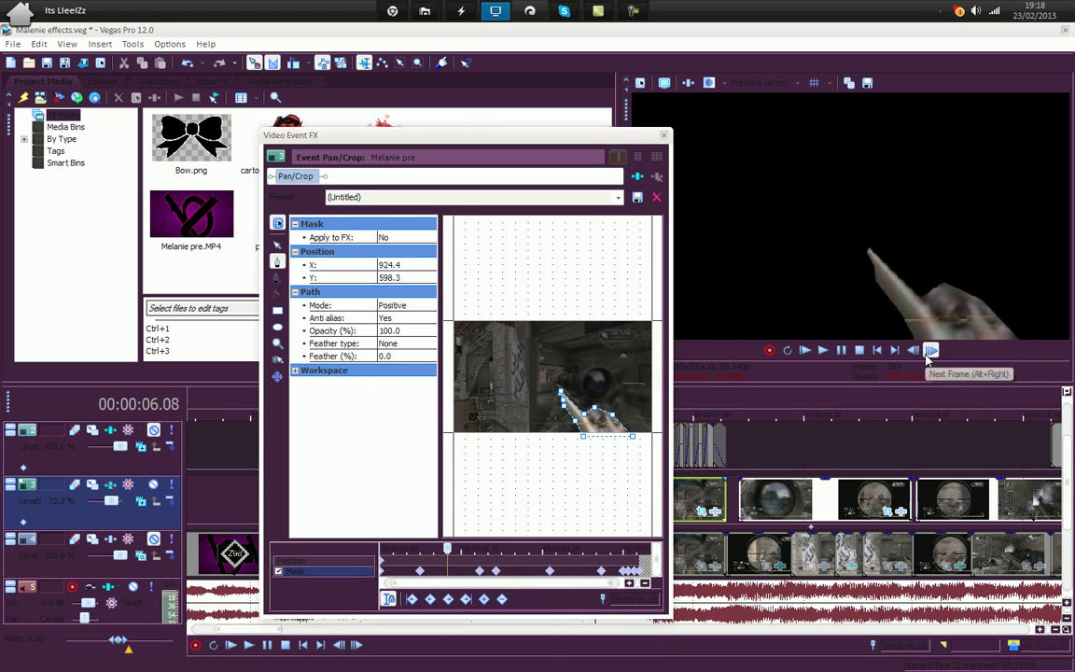
pyautogui.click(929, 352)
pyautogui.click(929, 352)
pyautogui.click(929, 352)
pyautogui.click(929, 352)
pyautogui.click(929, 351)
pyautogui.click(930, 351)
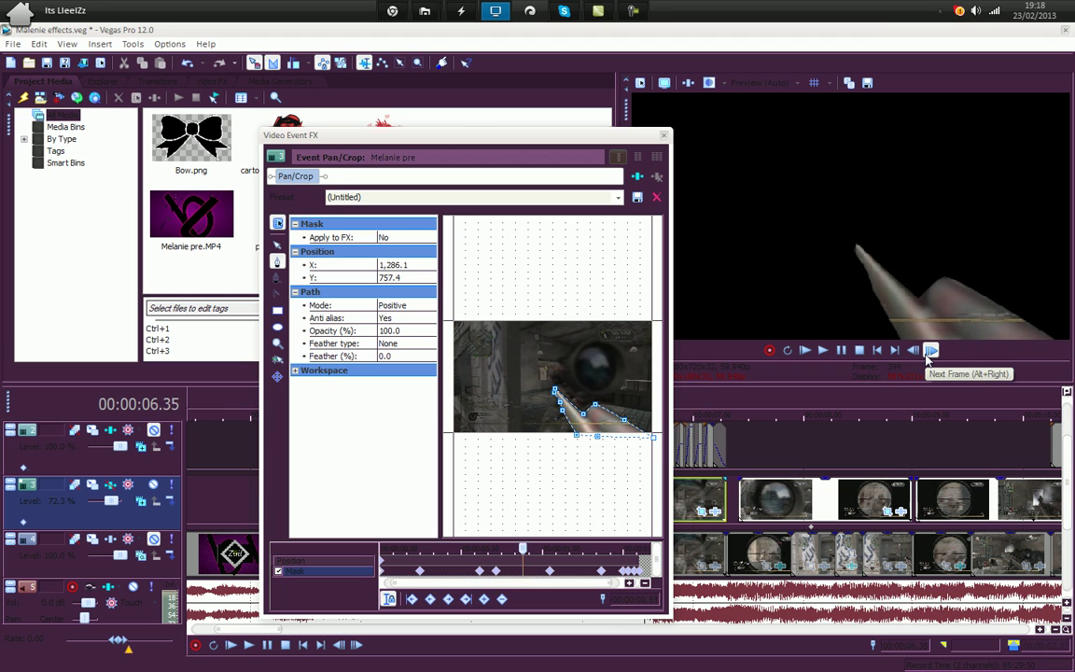
pyautogui.click(929, 352)
pyautogui.click(929, 352)
pyautogui.click(929, 352)
pyautogui.click(929, 352)
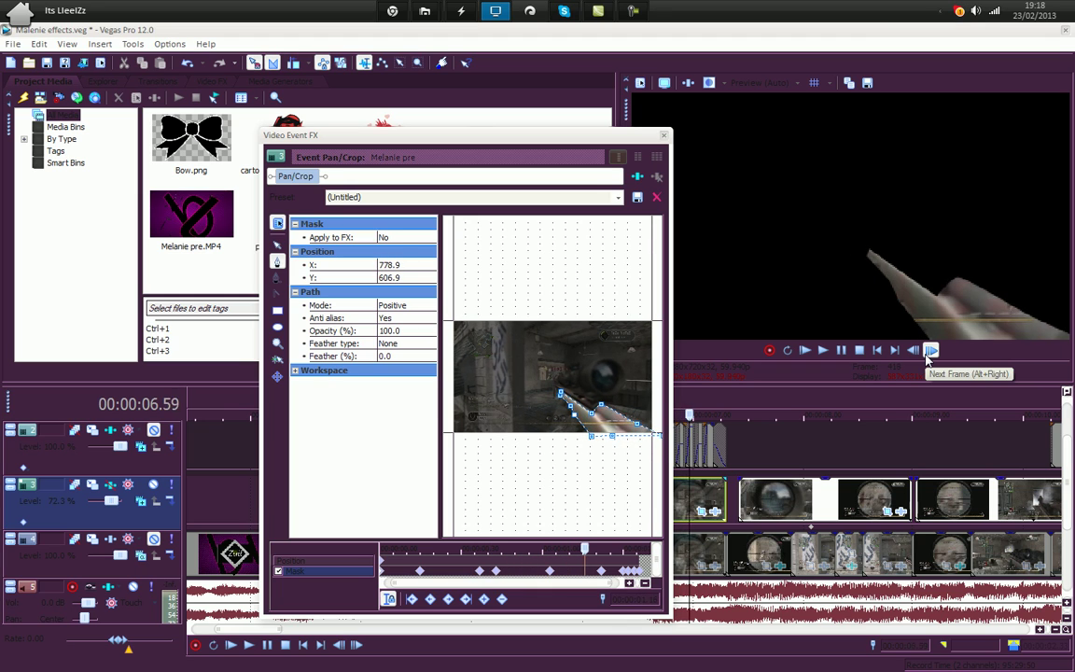
pyautogui.click(929, 352)
pyautogui.click(929, 352)
pyautogui.click(929, 351)
pyautogui.click(929, 352)
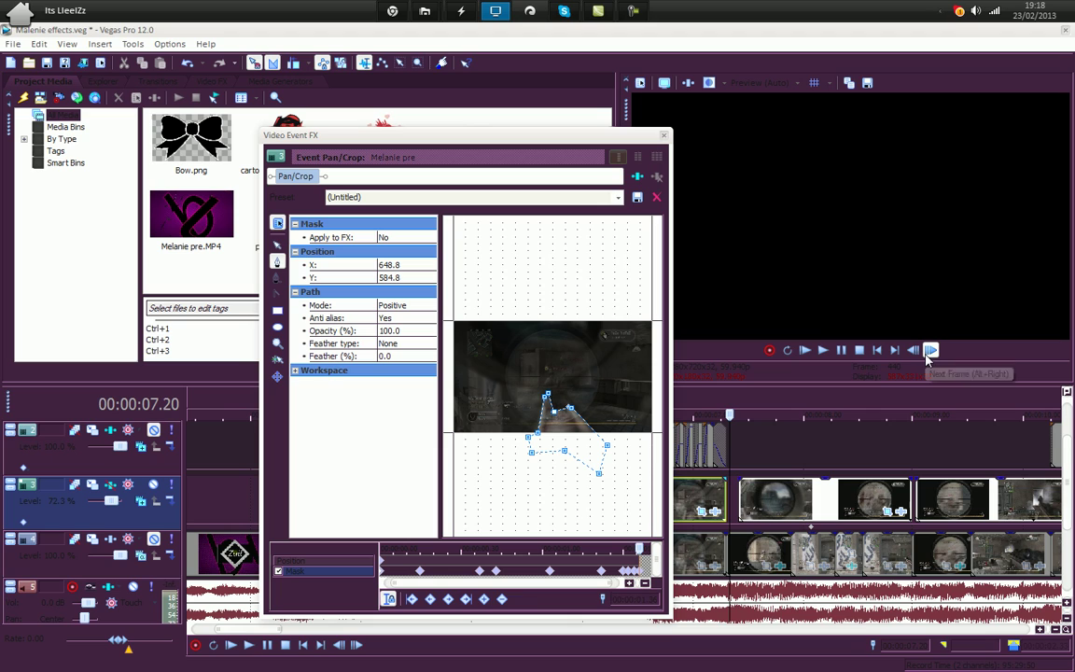
pyautogui.click(930, 351)
pyautogui.click(930, 351)
pyautogui.click(670, 135)
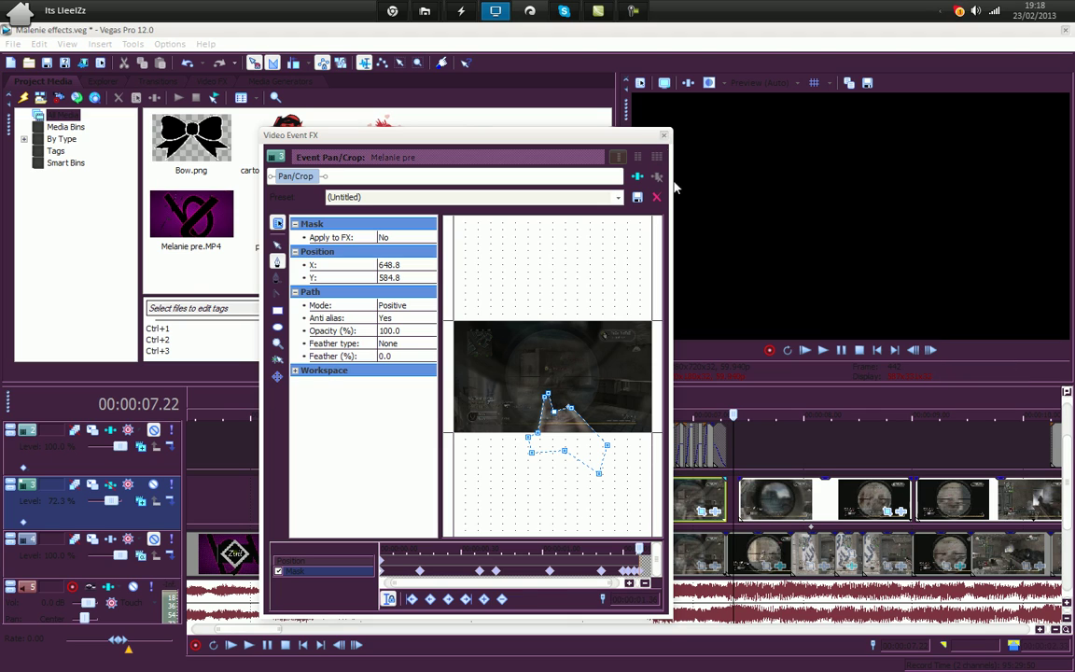
pyautogui.click(663, 135)
# Examine how the Pan/Crop mask of the second clip on track 3 follows the gun through successive frames.
pyautogui.click(807, 492)
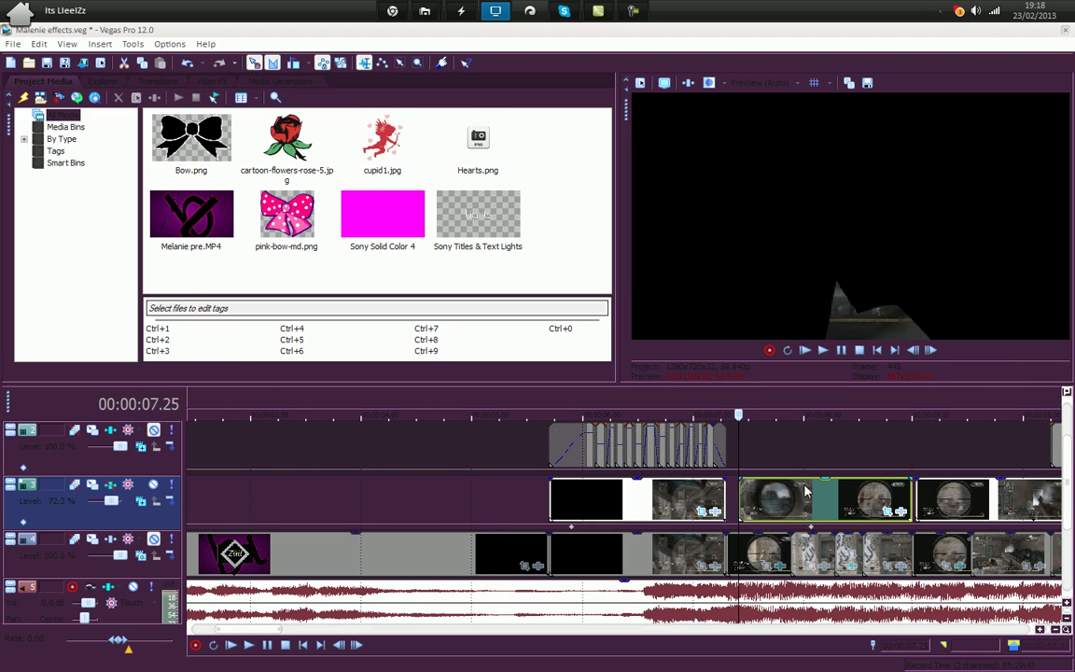
pyautogui.click(885, 509)
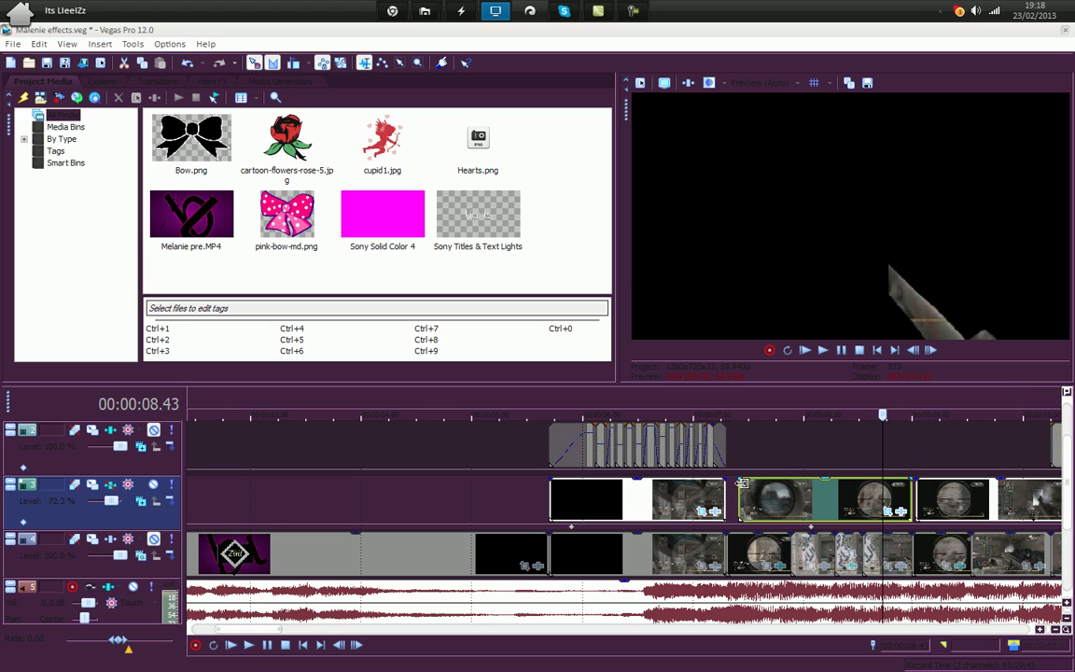
pyautogui.click(847, 505)
pyautogui.click(888, 511)
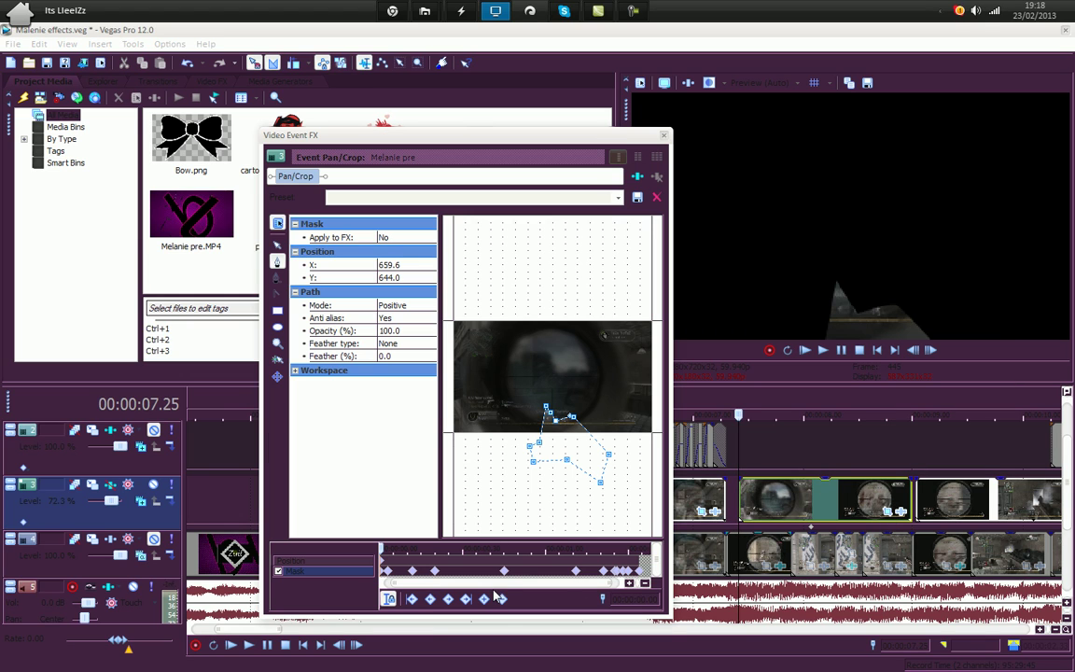
pyautogui.click(930, 350)
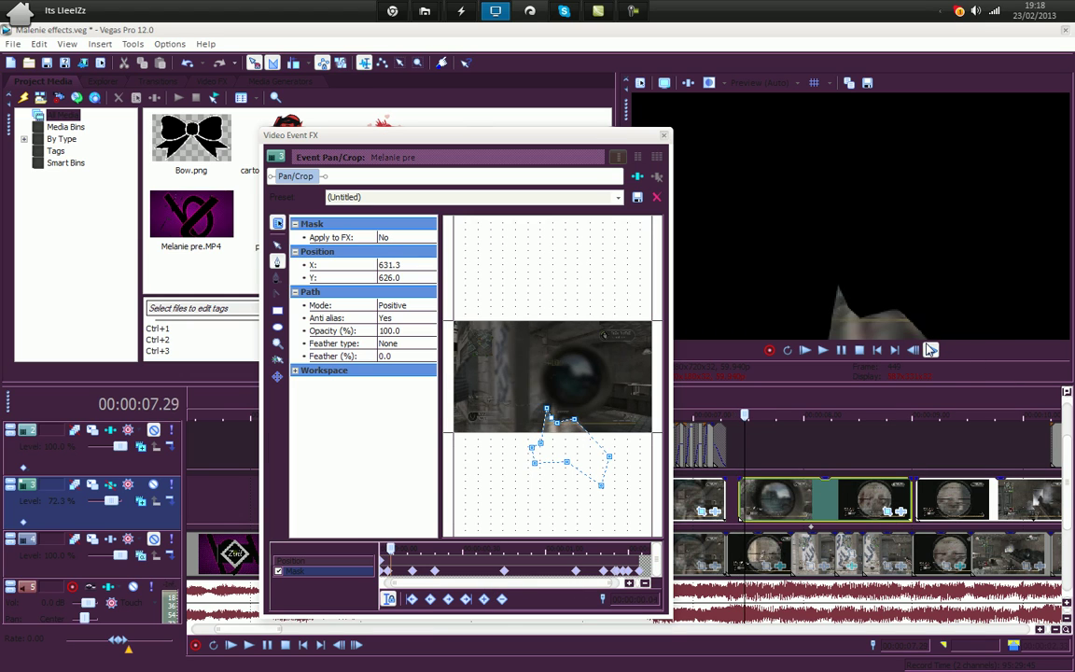
pyautogui.click(930, 350)
pyautogui.click(930, 350)
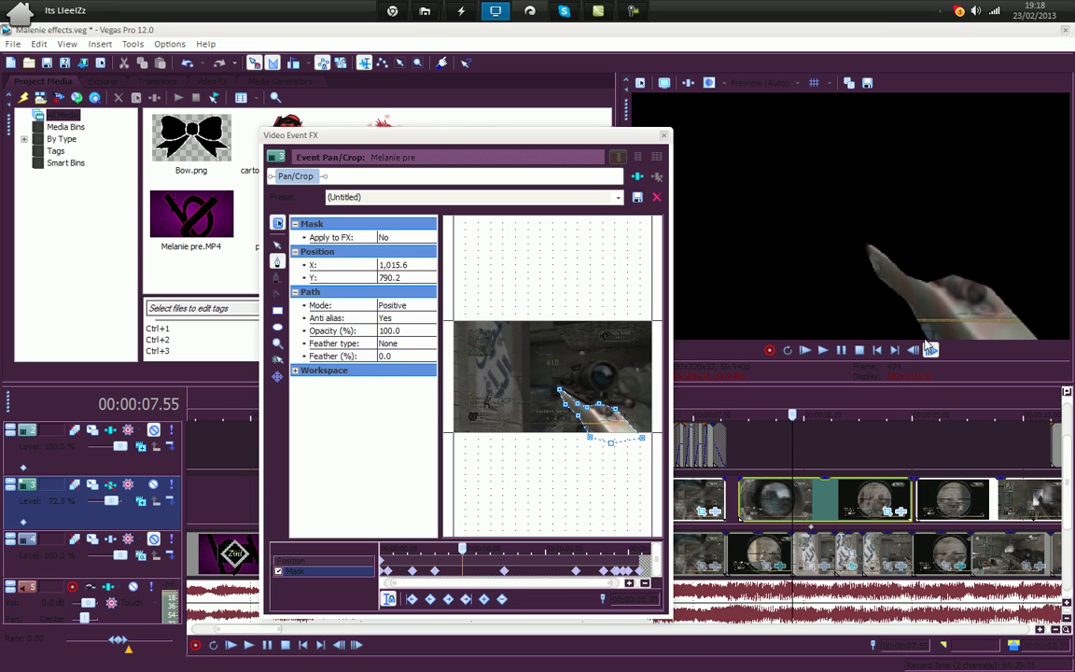
pyautogui.click(660, 133)
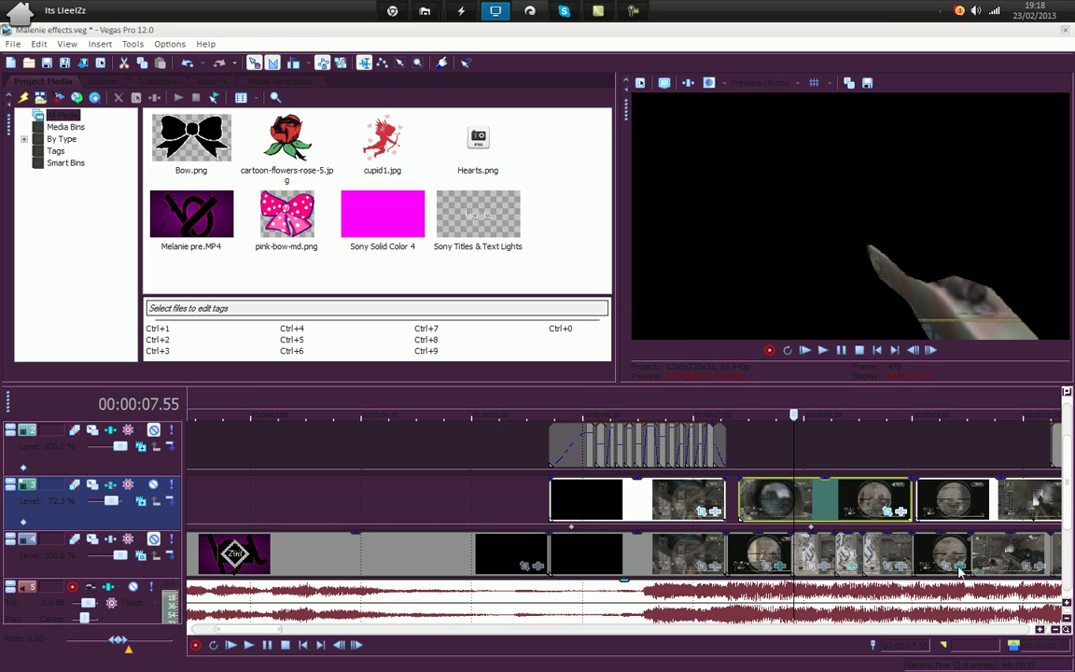
# Examine the third track 3 clip's Pan/Crop mask frame by frame from its first mask keyframe, and close the mask editor.
pyautogui.click(965, 500)
pyautogui.scroll(-1, 965, 499)
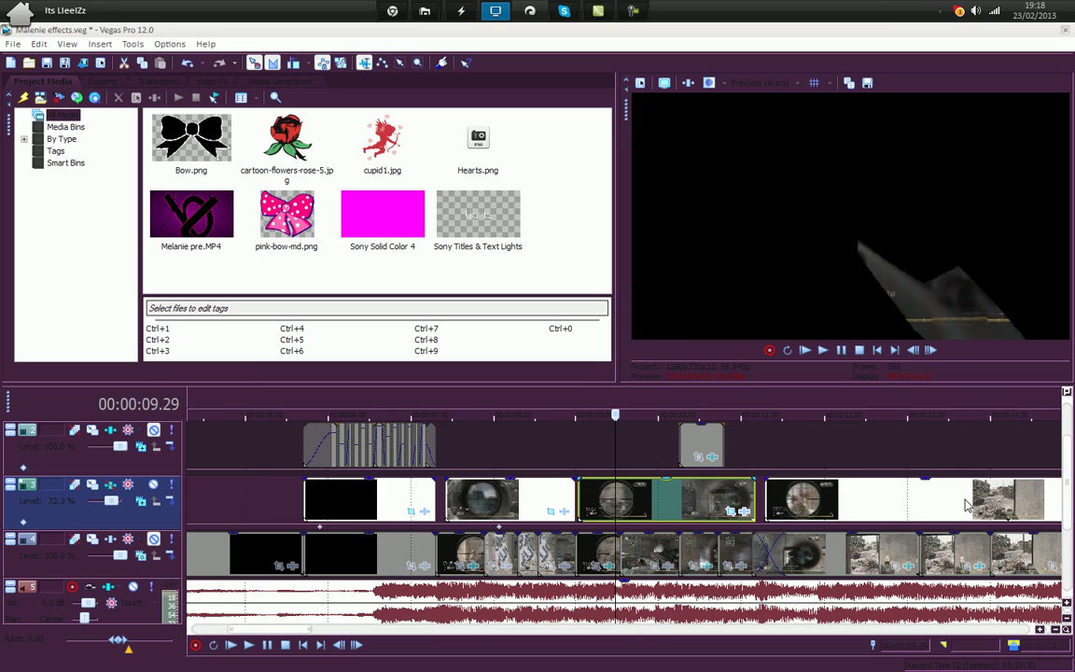
pyautogui.click(732, 511)
pyautogui.click(381, 578)
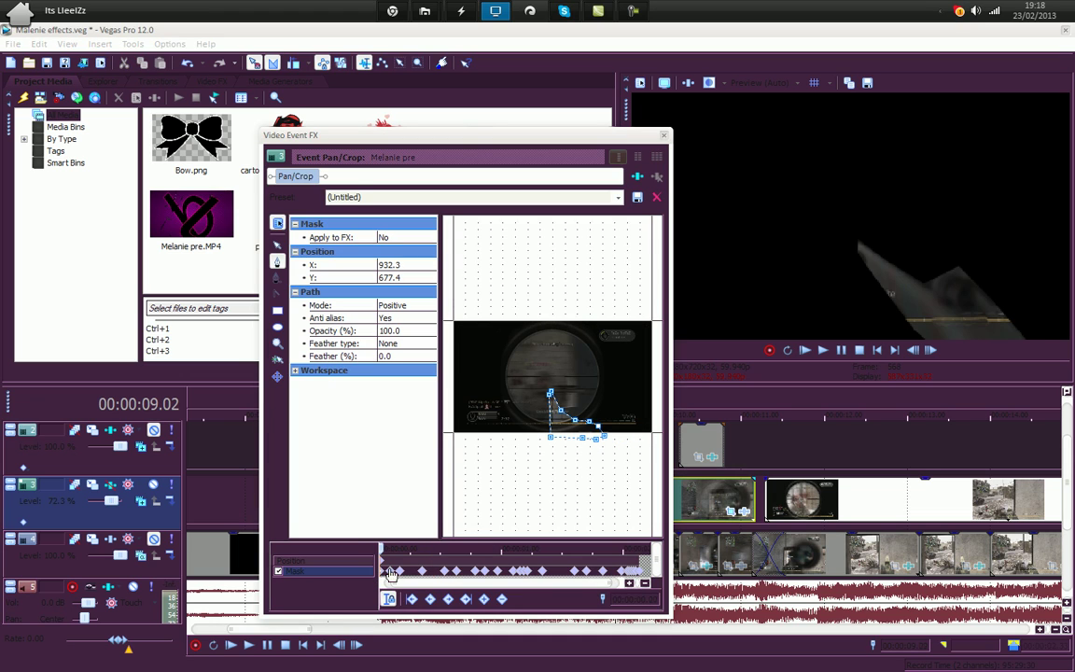
pyautogui.click(929, 356)
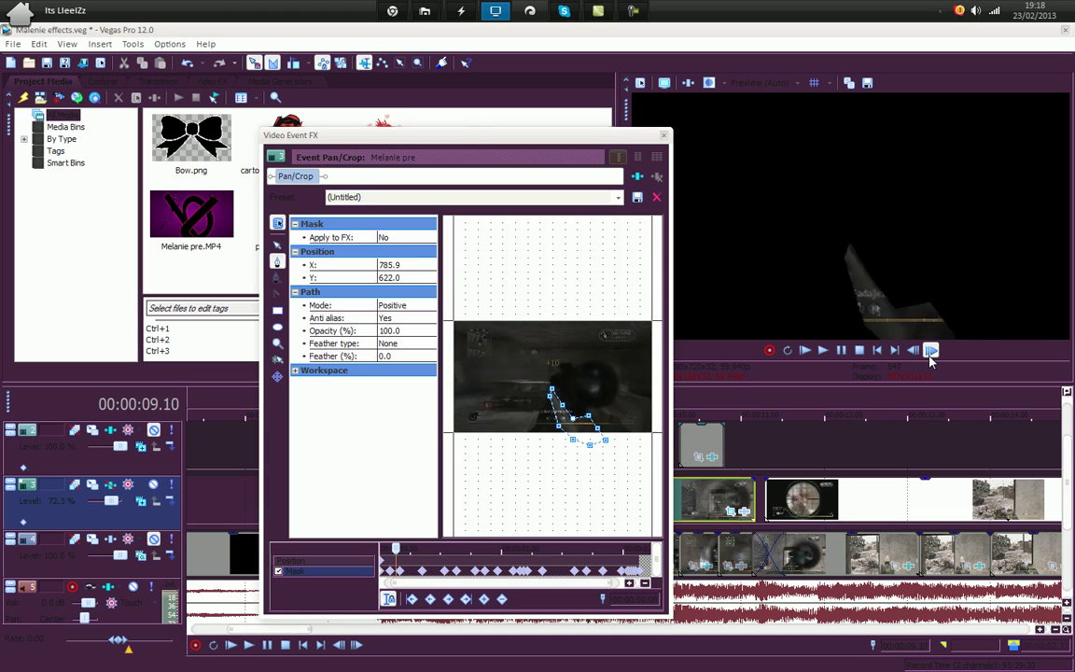
pyautogui.click(930, 350)
pyautogui.click(930, 350)
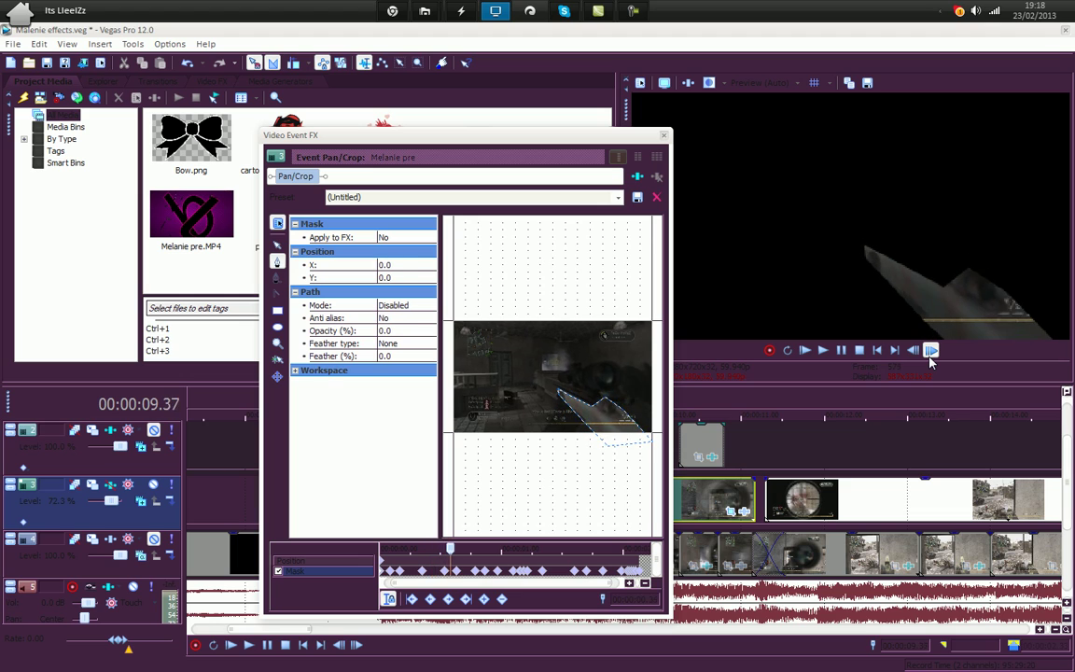
pyautogui.click(931, 350)
pyautogui.click(931, 349)
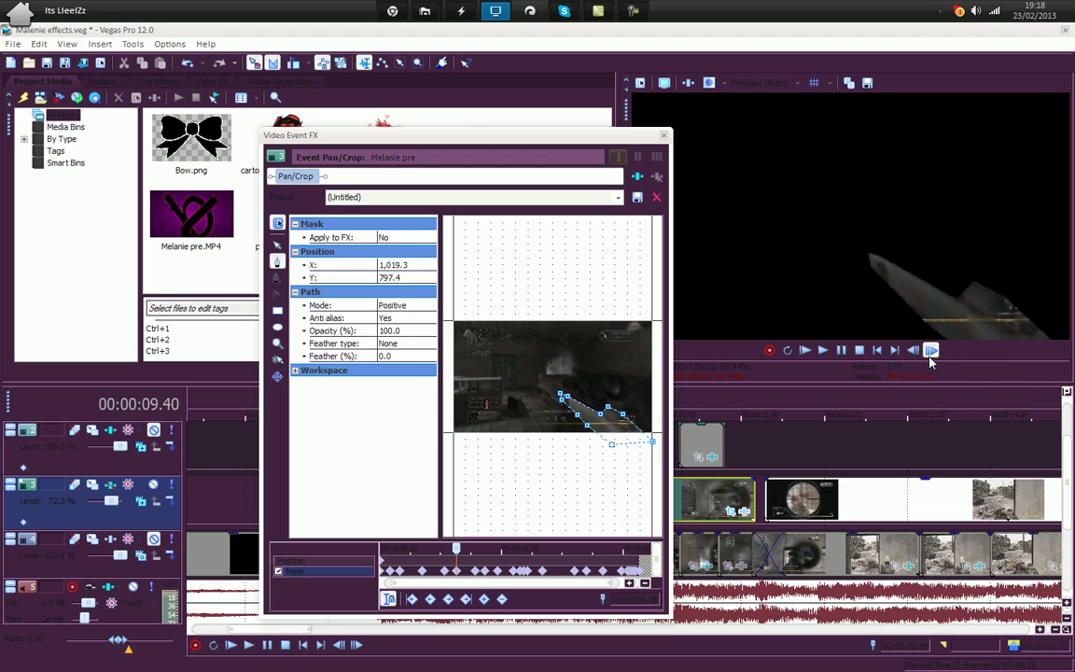
pyautogui.click(930, 350)
pyautogui.click(930, 350)
pyautogui.click(930, 350)
pyautogui.click(930, 350)
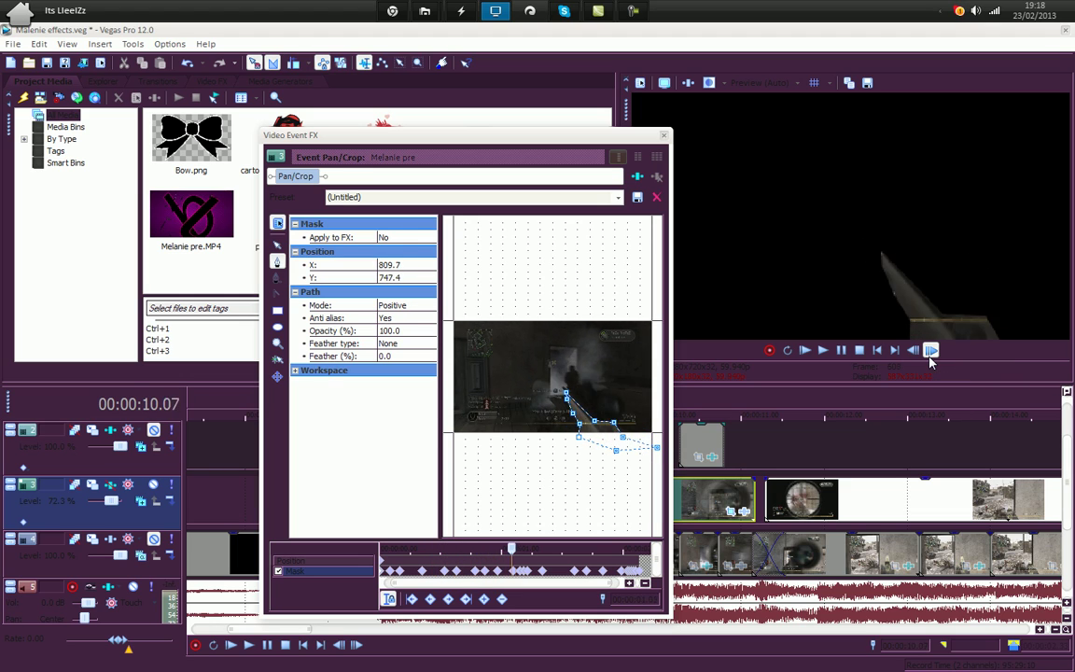
pyautogui.click(930, 350)
pyautogui.click(930, 350)
pyautogui.click(823, 278)
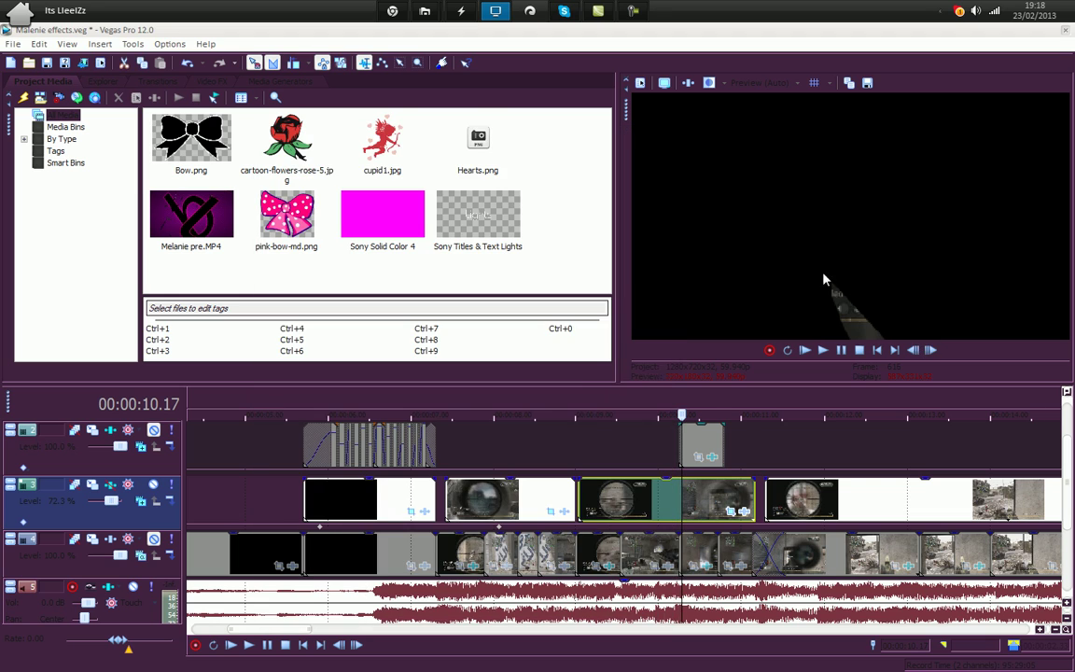
# Inspect the masked gun frame by frame in the first track 3 clip after the gap, from about 00:00:18.
pyautogui.click(859, 504)
pyautogui.scroll(-5, 780, 445)
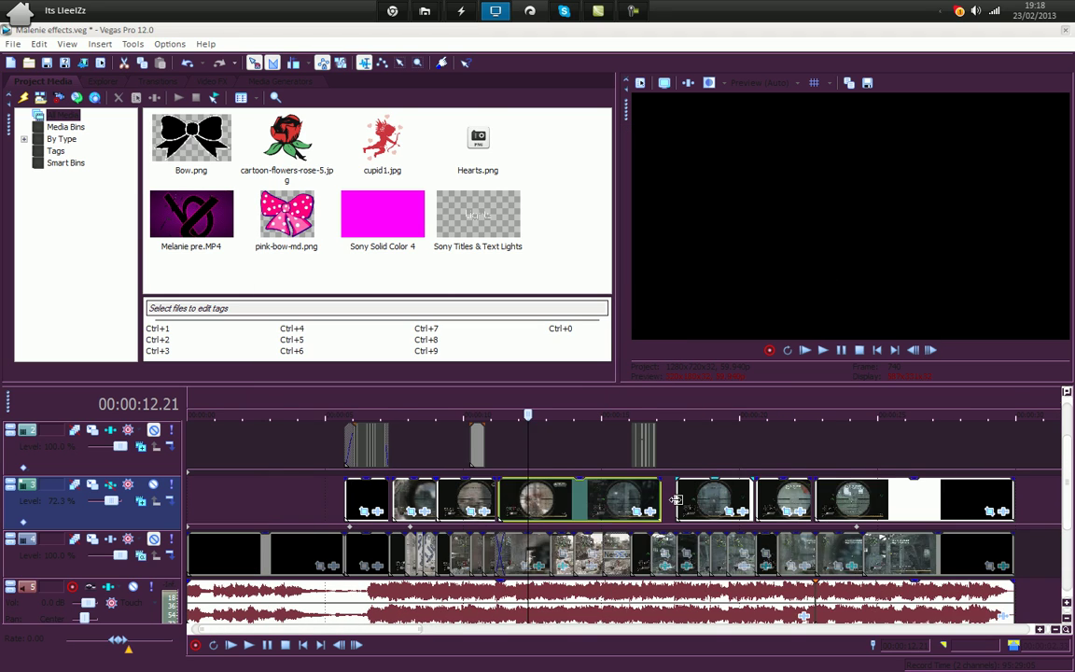
pyautogui.scroll(-2, 676, 500)
pyautogui.click(560, 499)
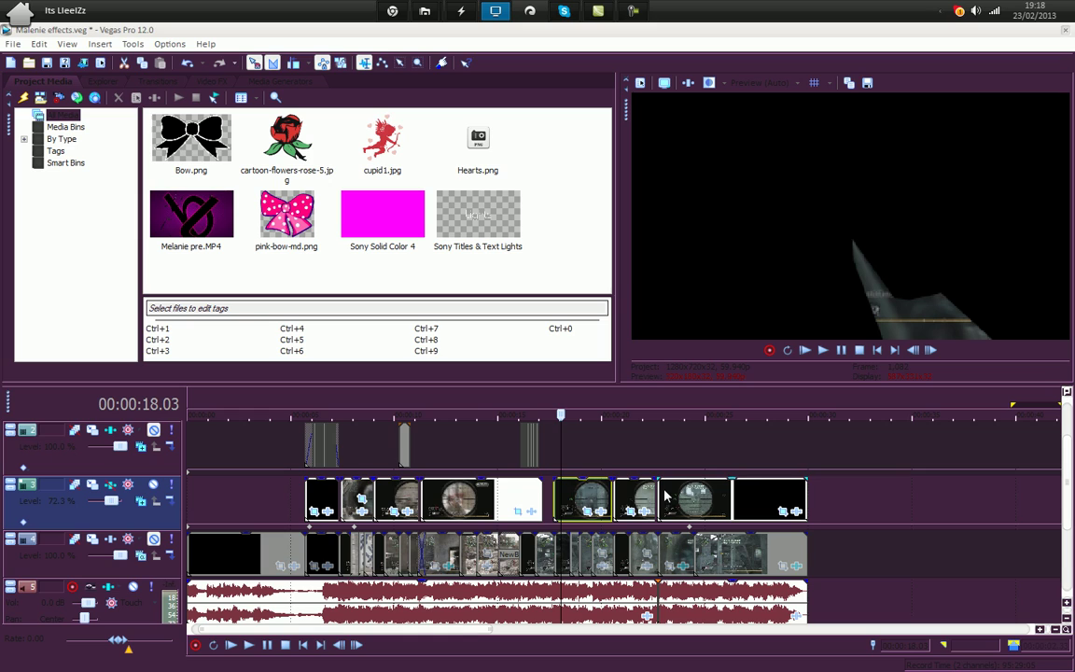
pyautogui.click(930, 350)
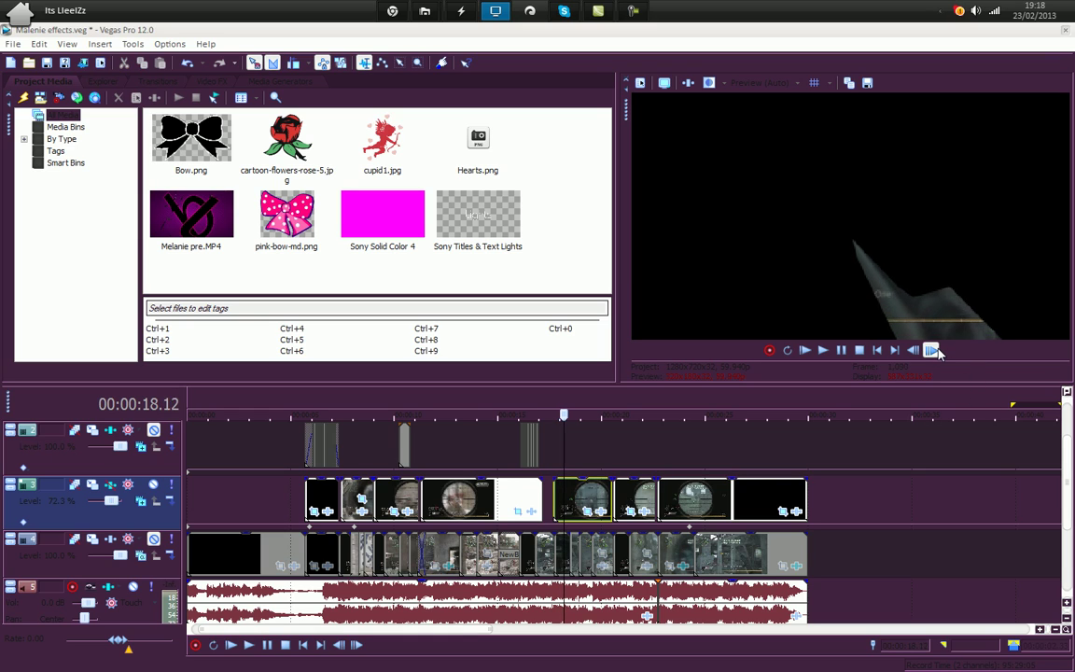
pyautogui.click(930, 350)
pyautogui.click(931, 350)
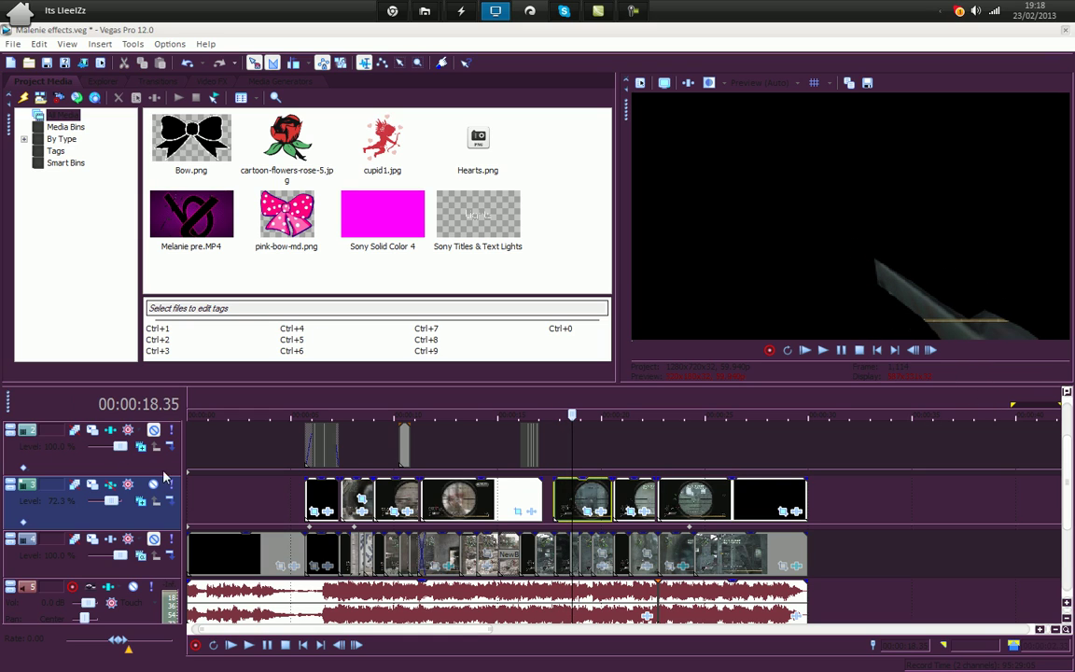
# Unmute video track 4 and place the playhead at 00:00:06.13 within the first clip on track 3.
pyautogui.click(312, 495)
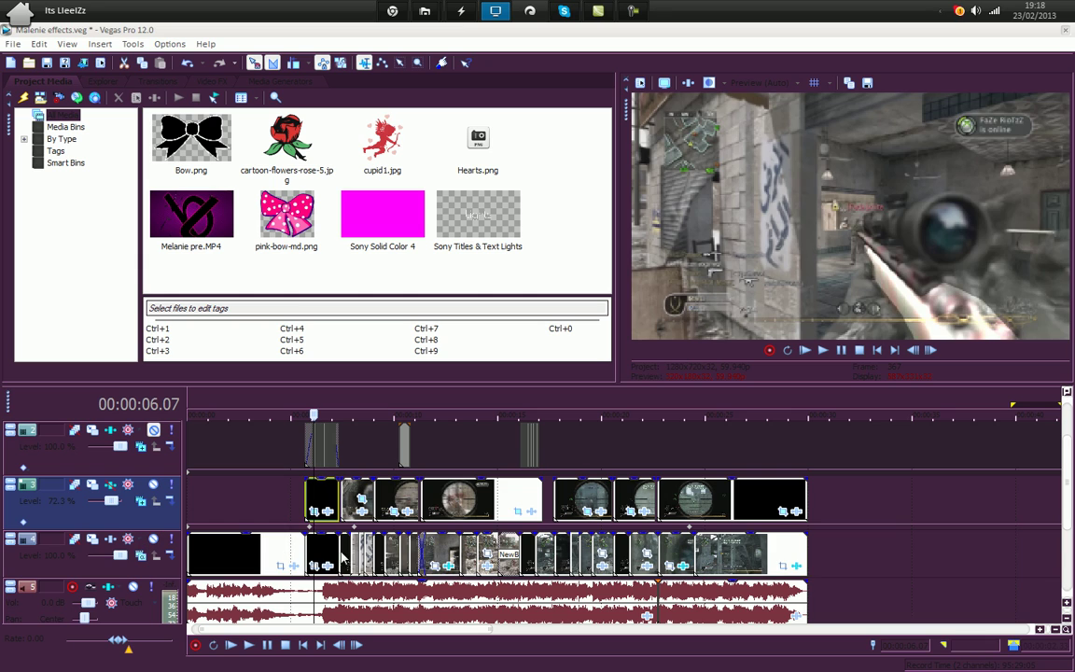
pyautogui.scroll(5, 438, 541)
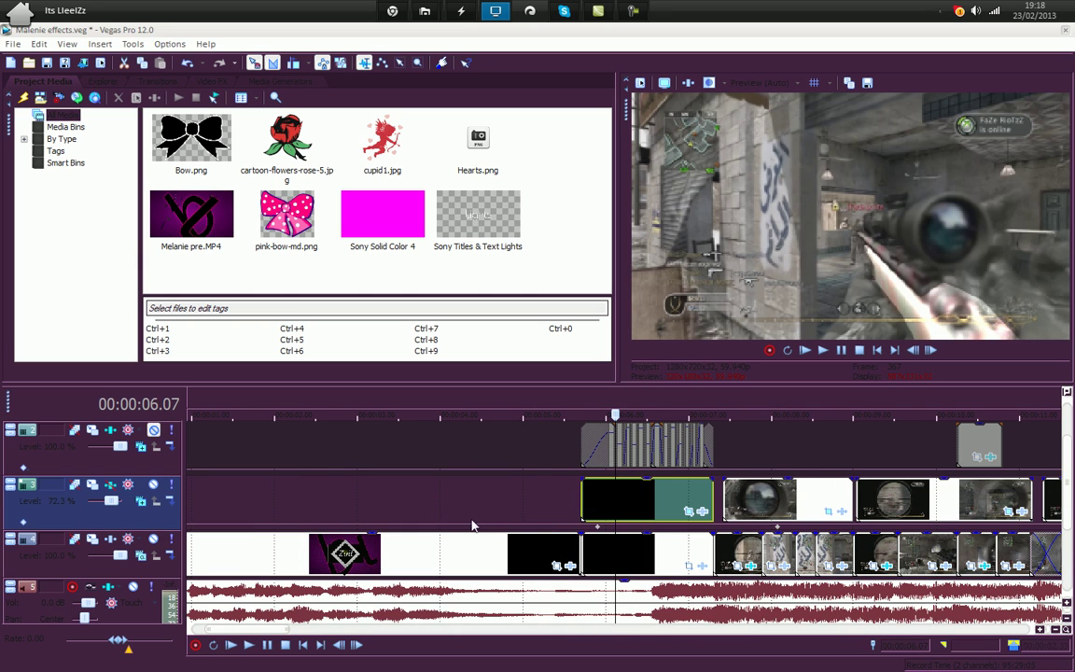
pyautogui.click(617, 499)
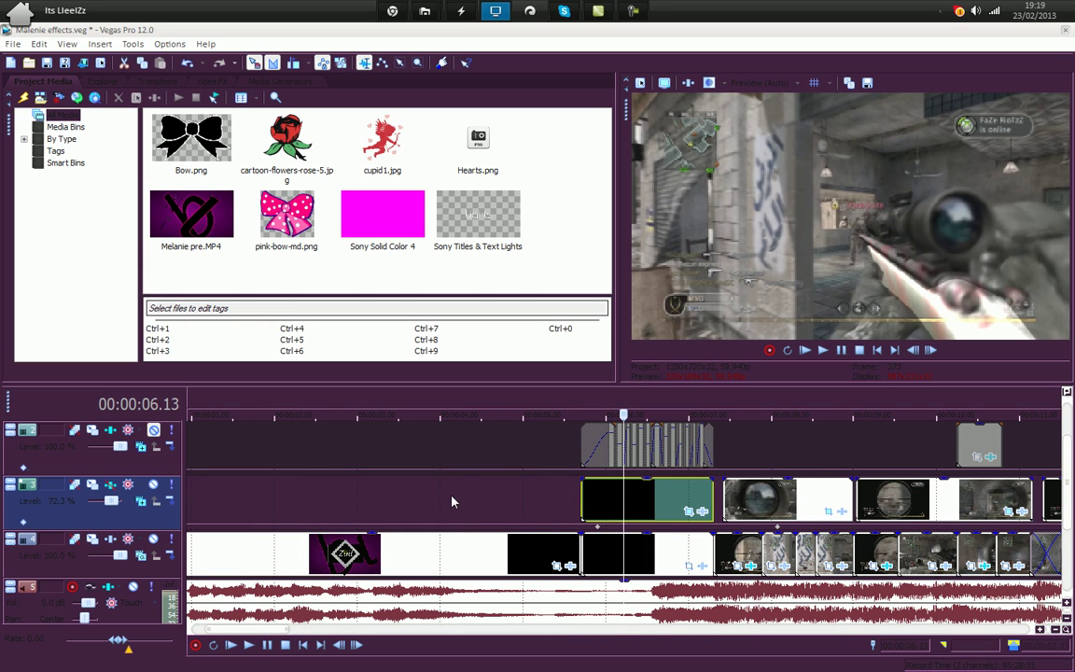
# Try the Source Alpha compositing mode on track 3 and switch it back to Add.
pyautogui.click(141, 501)
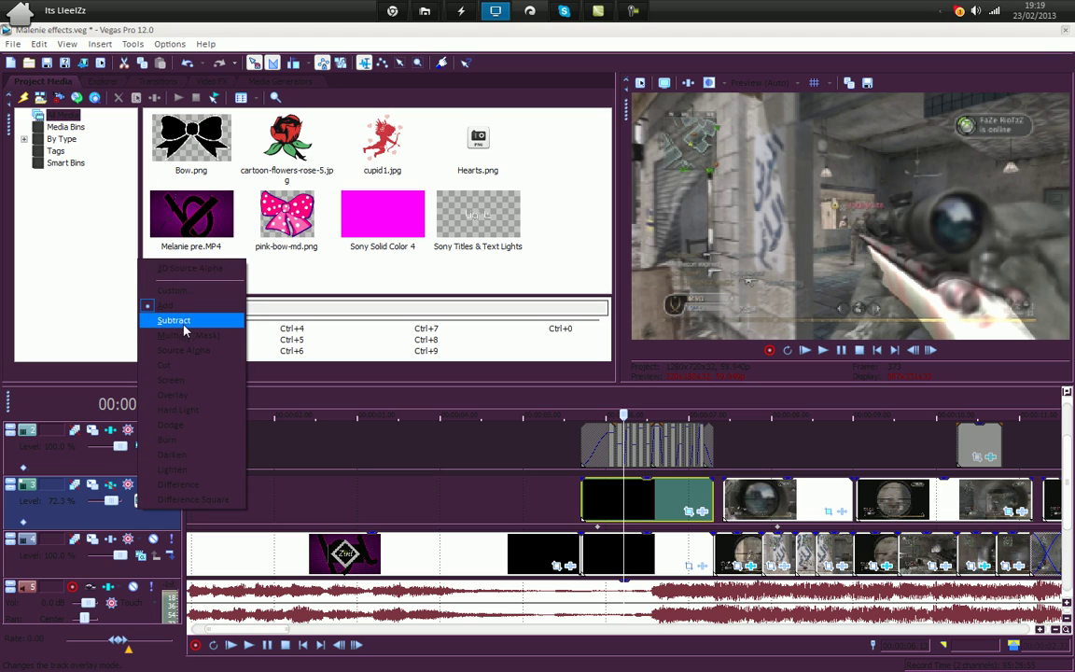
pyautogui.click(184, 350)
pyautogui.click(141, 501)
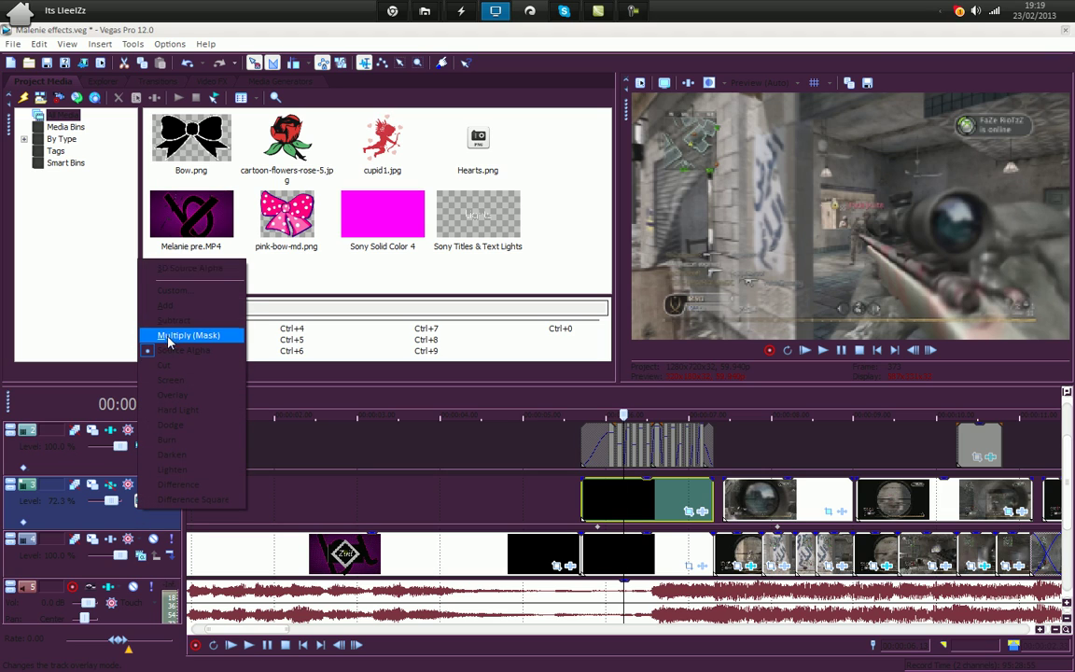
pyautogui.click(173, 306)
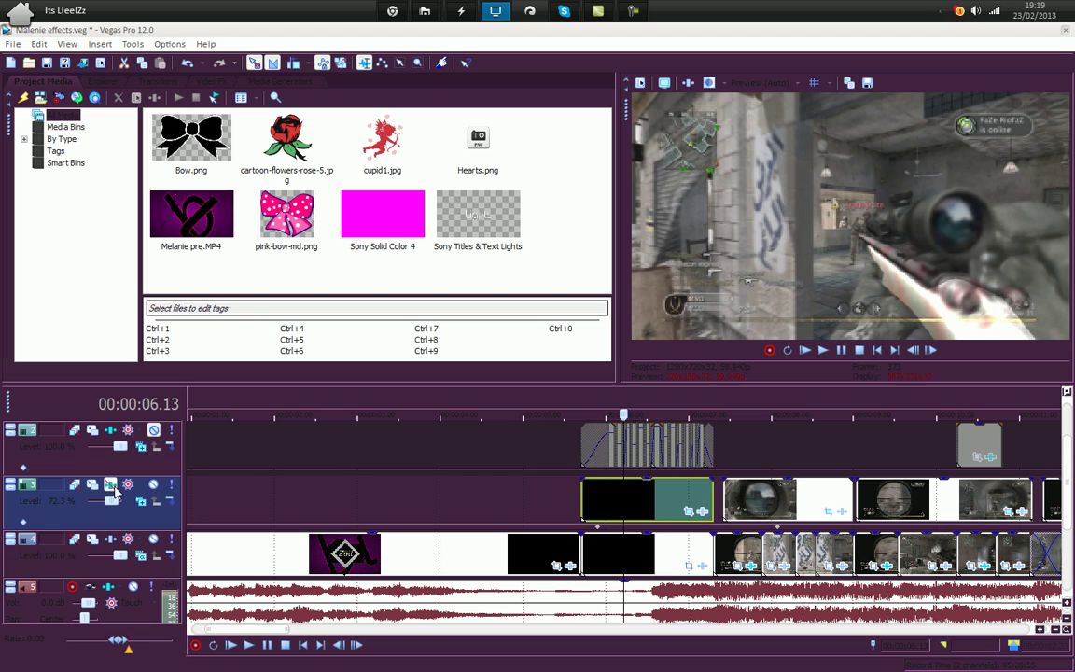
# Enable the NewBlue ME Wiggle effect on track 3, preview it briefly and close the track effects.
pyautogui.click(111, 487)
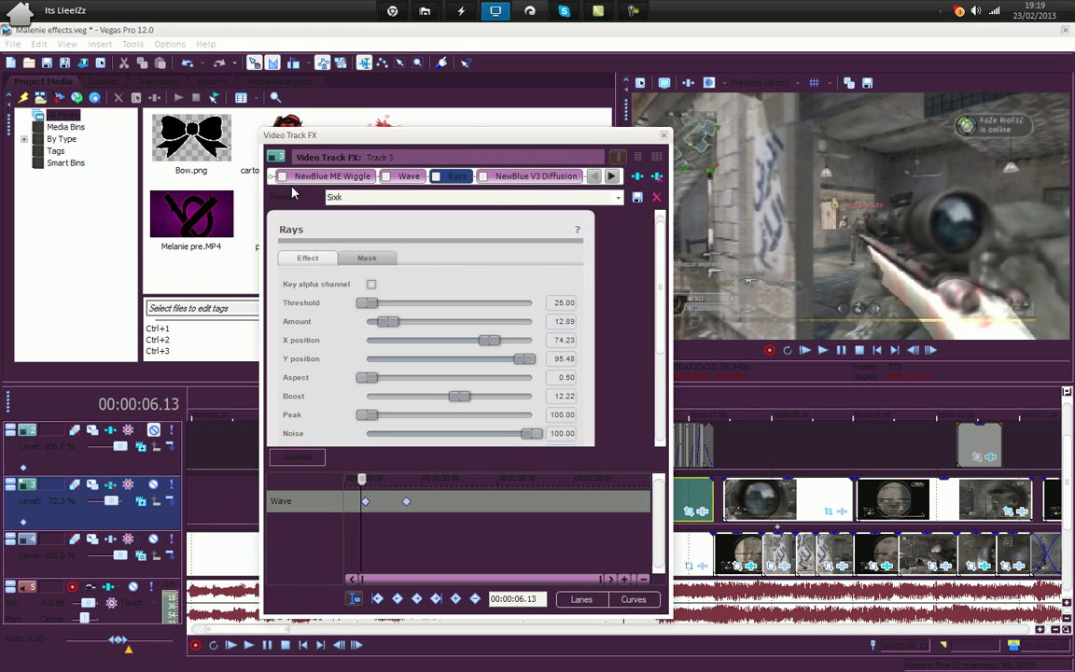
pyautogui.click(283, 176)
pyautogui.click(929, 216)
pyautogui.press('space')
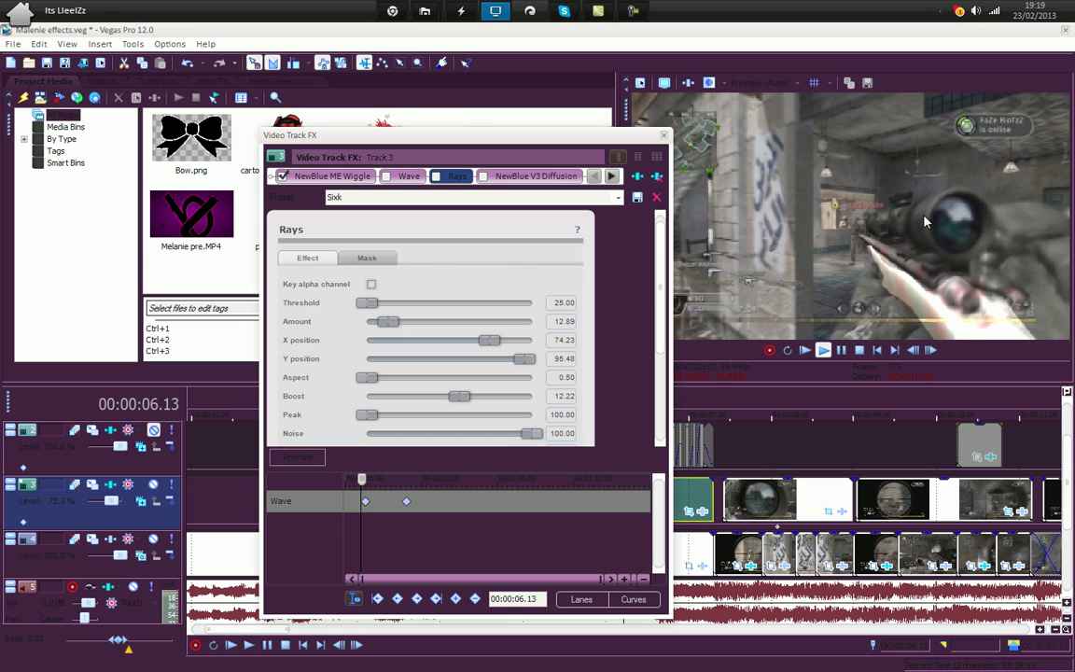
pyautogui.press('space')
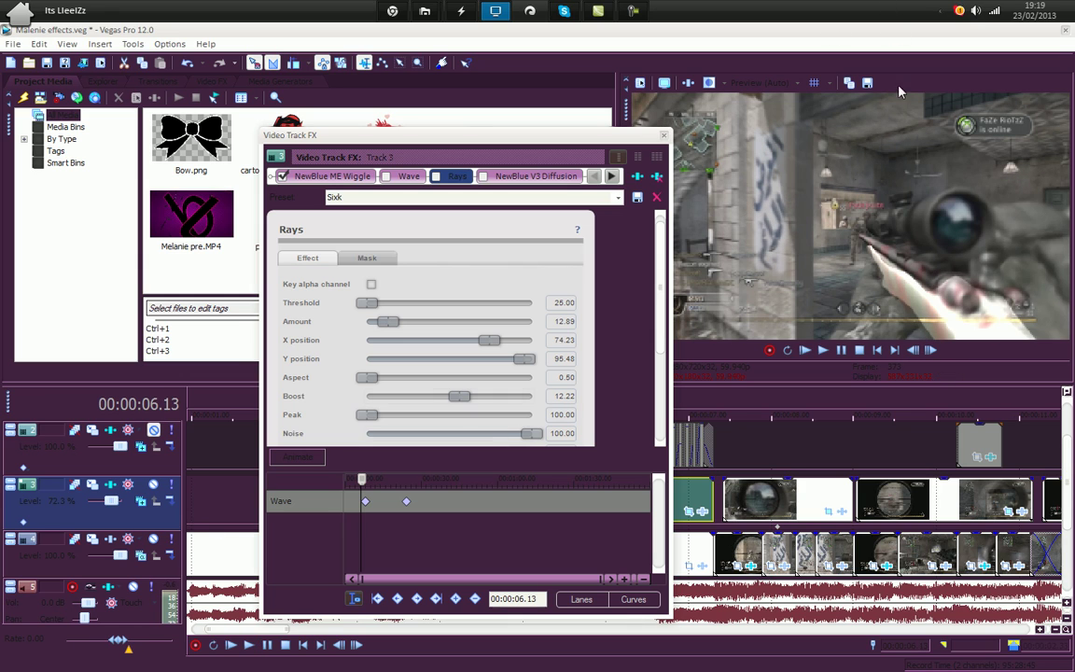
pyautogui.click(664, 135)
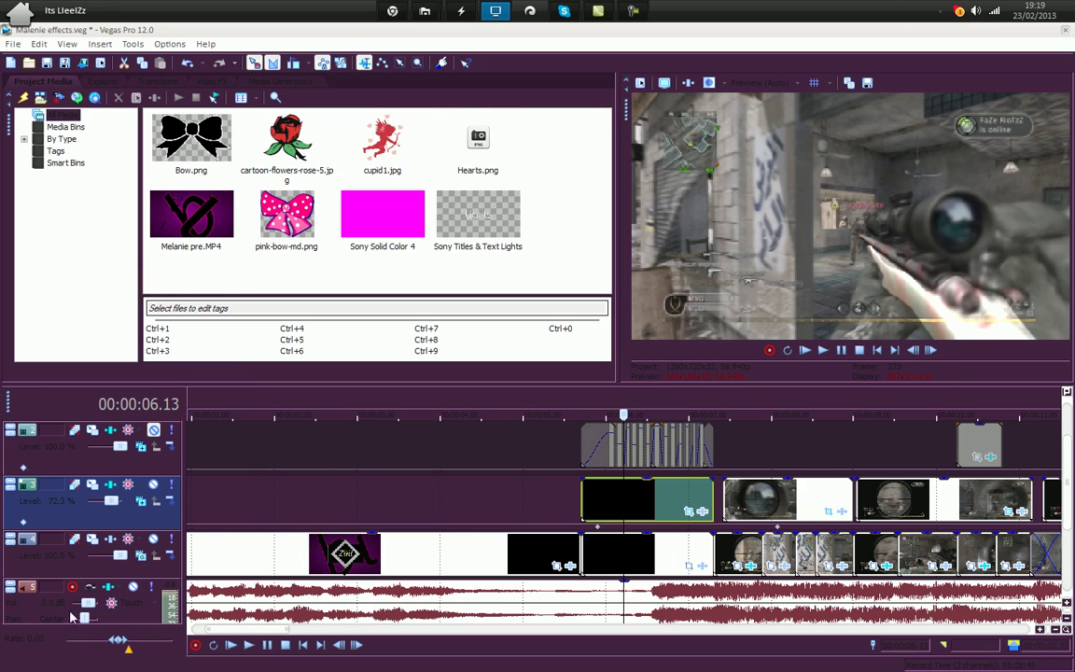
# Lower audio track 5's volume to -12.9 dB and play the first masked clip to preview the wiggle.
pyautogui.moveTo(92, 604); pyautogui.dragTo(81, 608)
pyautogui.press('space')
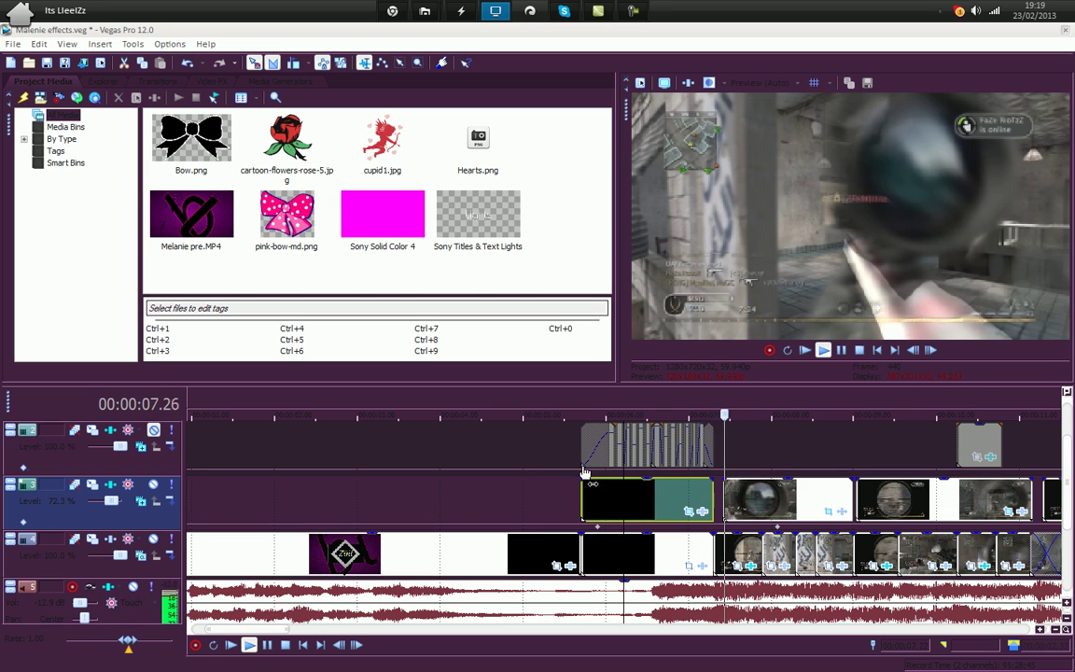
pyautogui.press('space')
pyautogui.click(575, 484)
pyautogui.press('space')
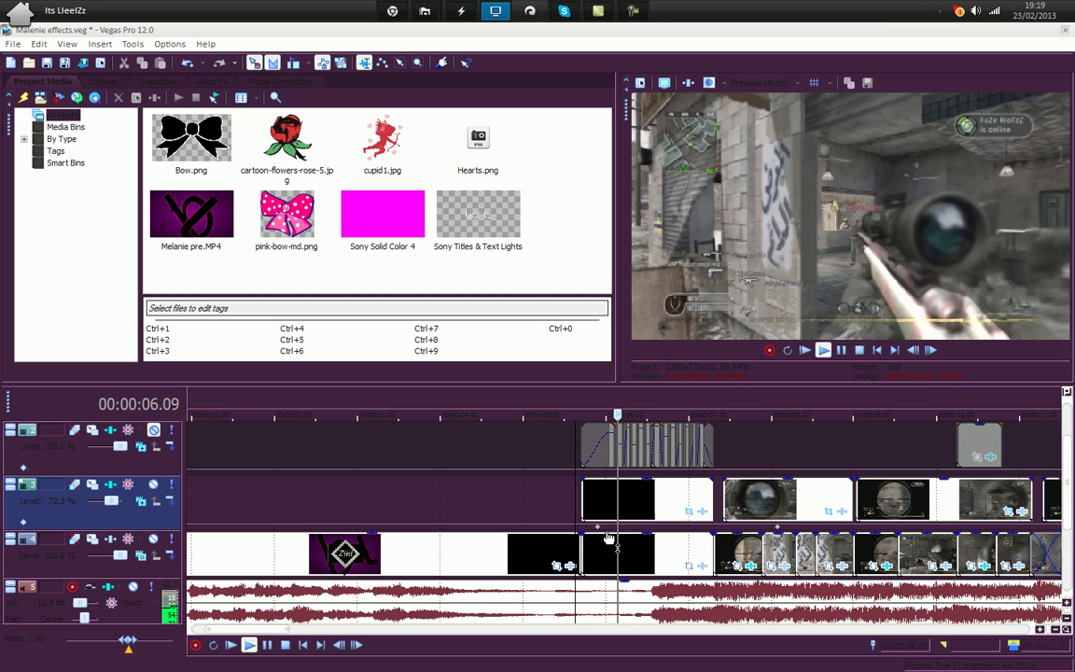
pyautogui.press('space')
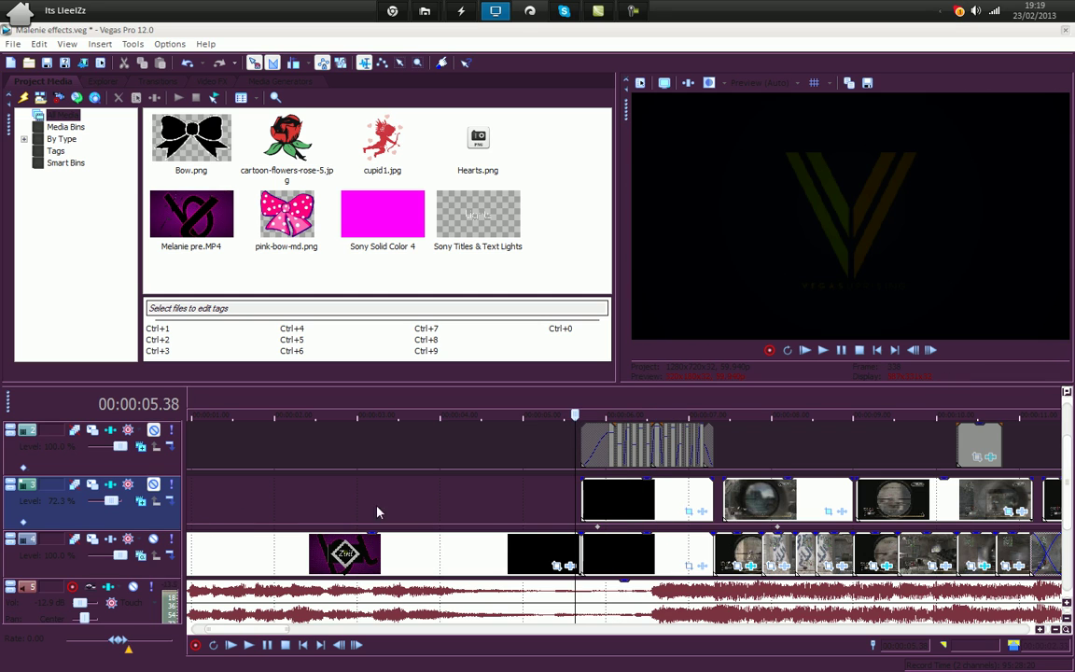
# Examine the gun's wiggle in the first track 3 clip by advancing and going back frame by frame.
pyautogui.click(607, 506)
pyautogui.click(931, 350)
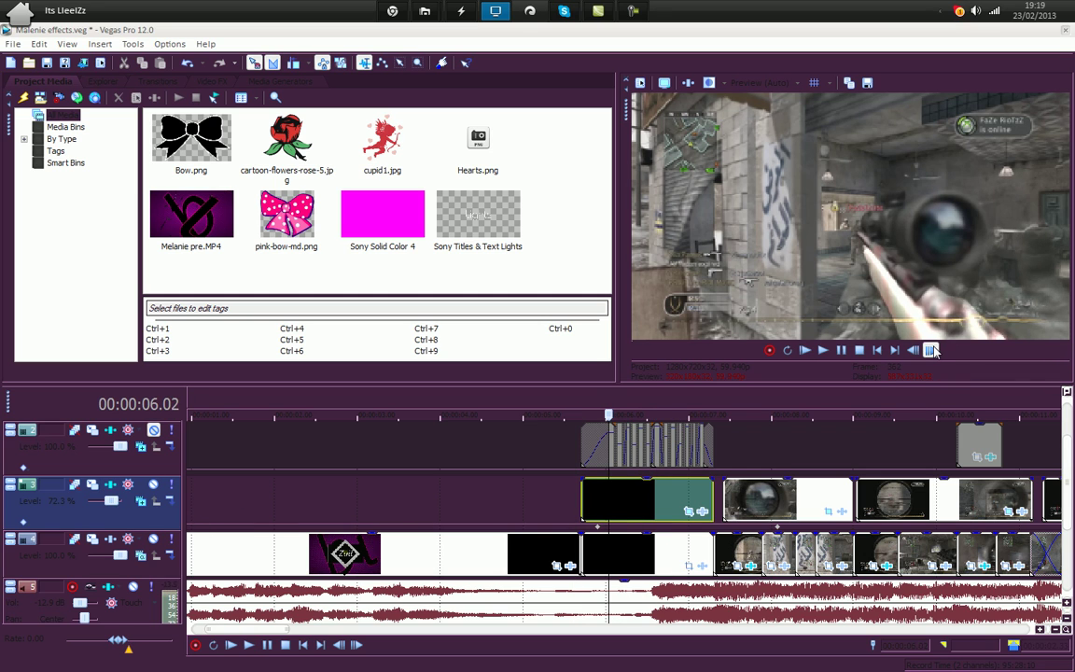
pyautogui.click(930, 350)
pyautogui.click(930, 350)
pyautogui.click(931, 350)
pyautogui.click(912, 350)
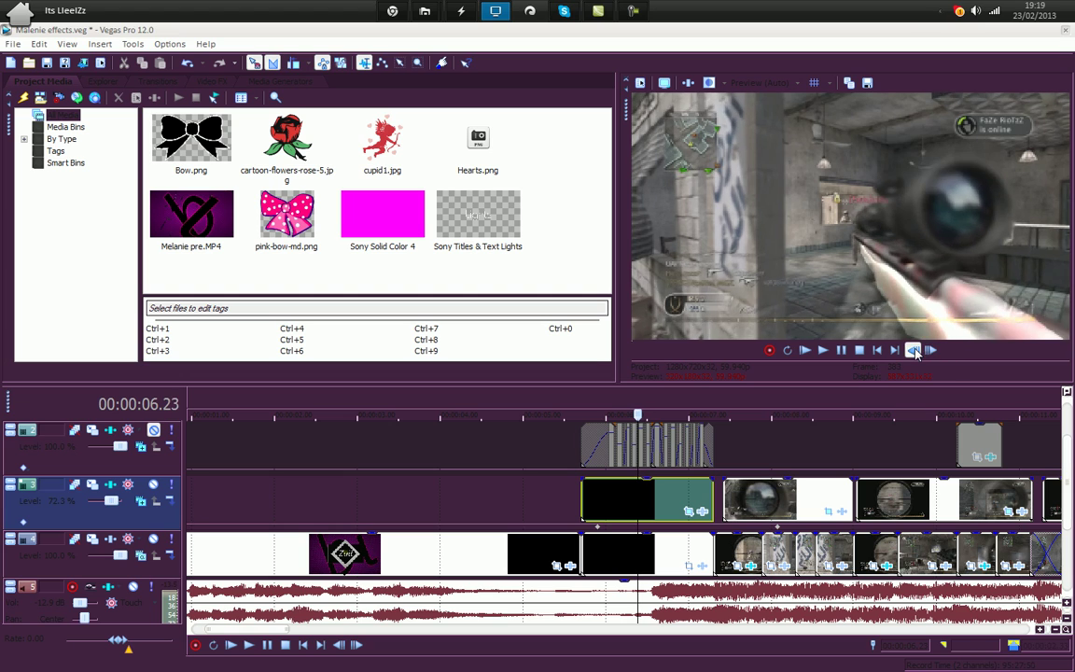
pyautogui.click(912, 350)
pyautogui.click(912, 350)
pyautogui.click(913, 350)
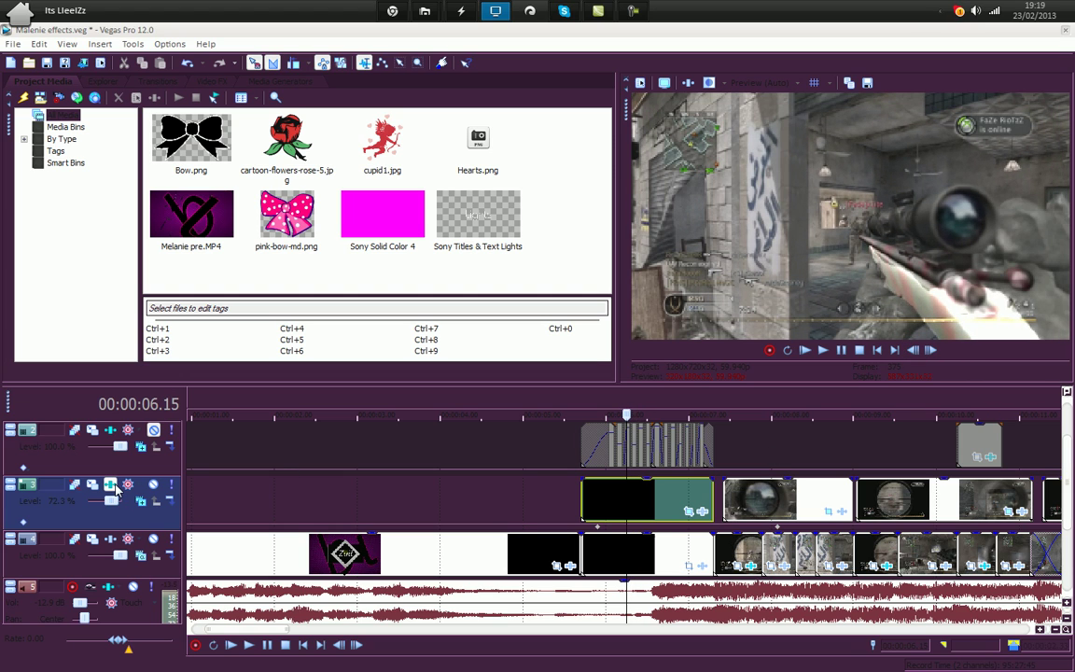
# Enable the Wave effect with the Sexy preset in track 3's effect chain.
pyautogui.click(112, 486)
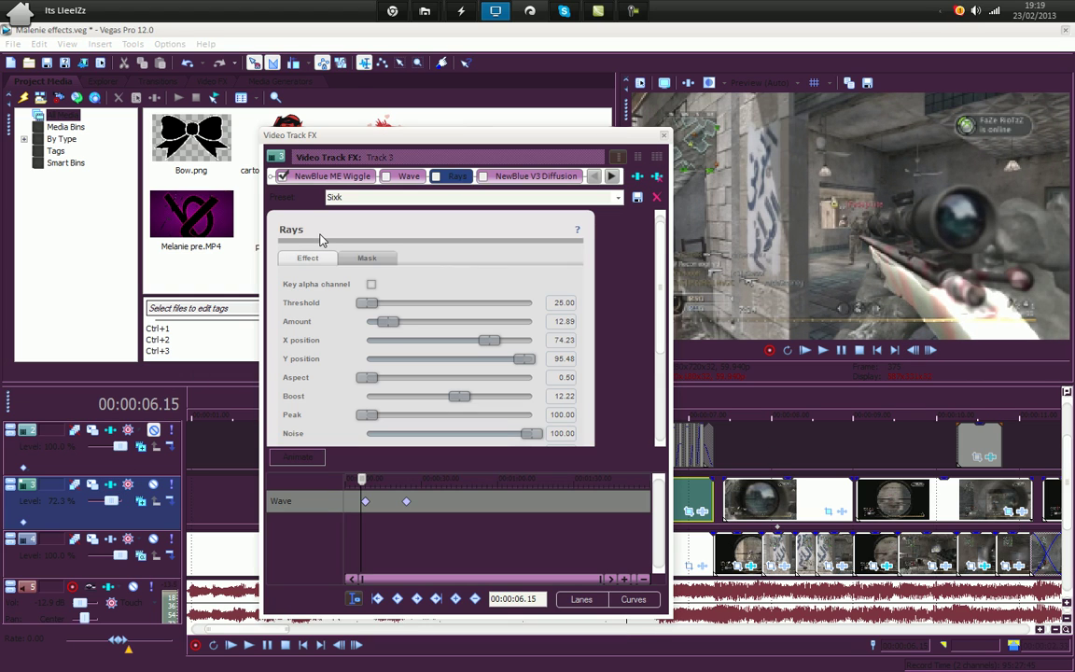
pyautogui.click(408, 176)
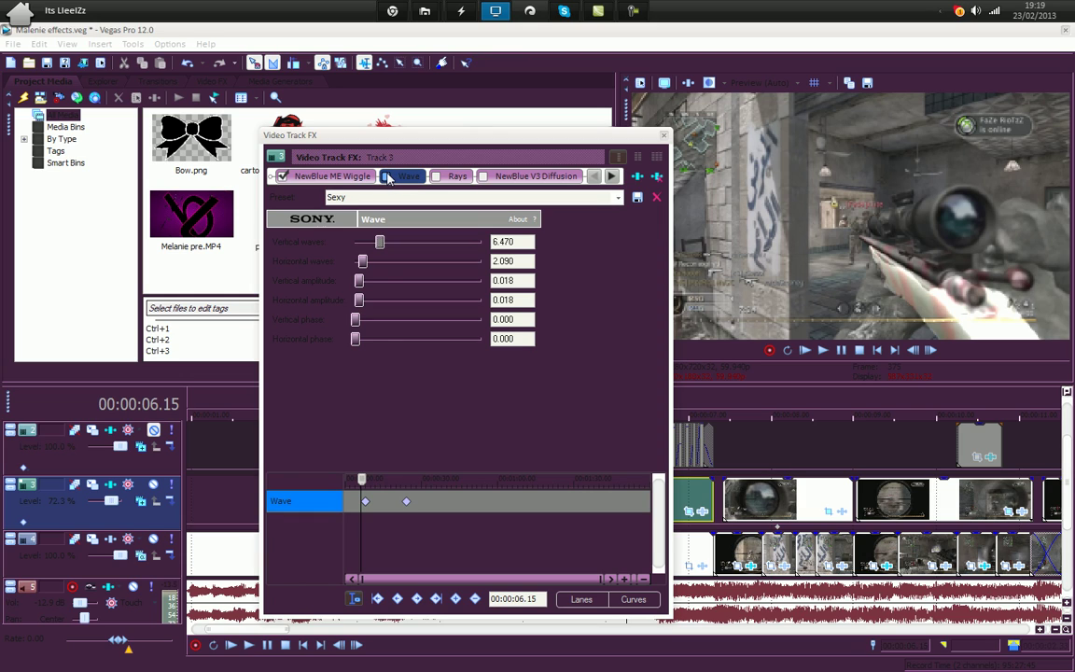
pyautogui.click(385, 177)
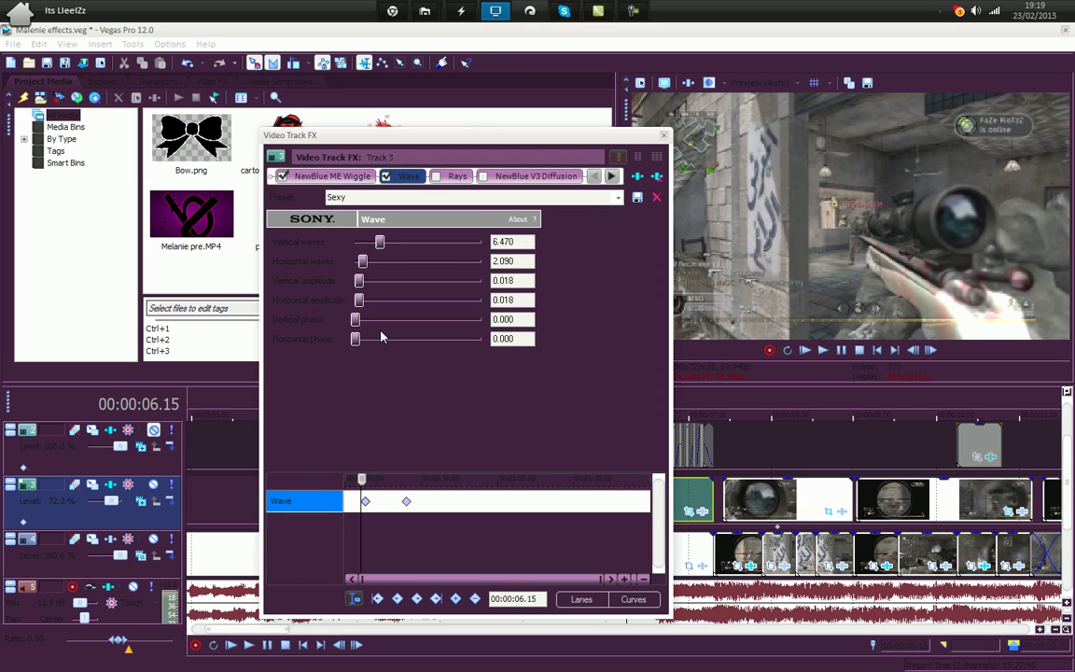
# Review the Wave effect's first keyframe, set the vertical and horizontal phase to 6.283 at the second keyframe, and close the track effects.
pyautogui.click(364, 501)
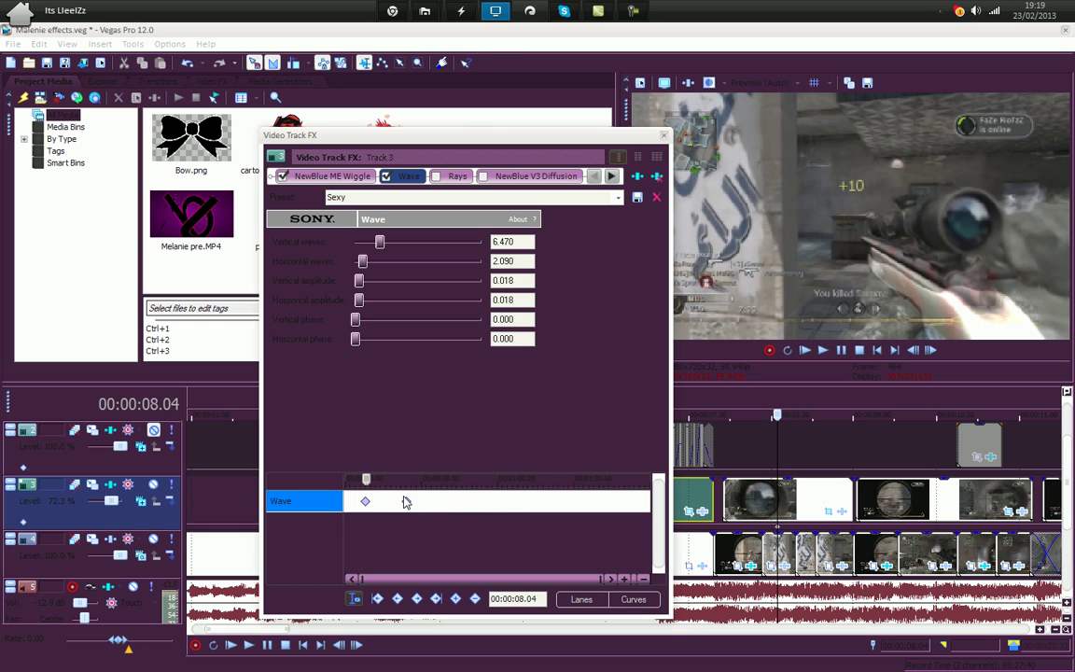
pyautogui.click(407, 502)
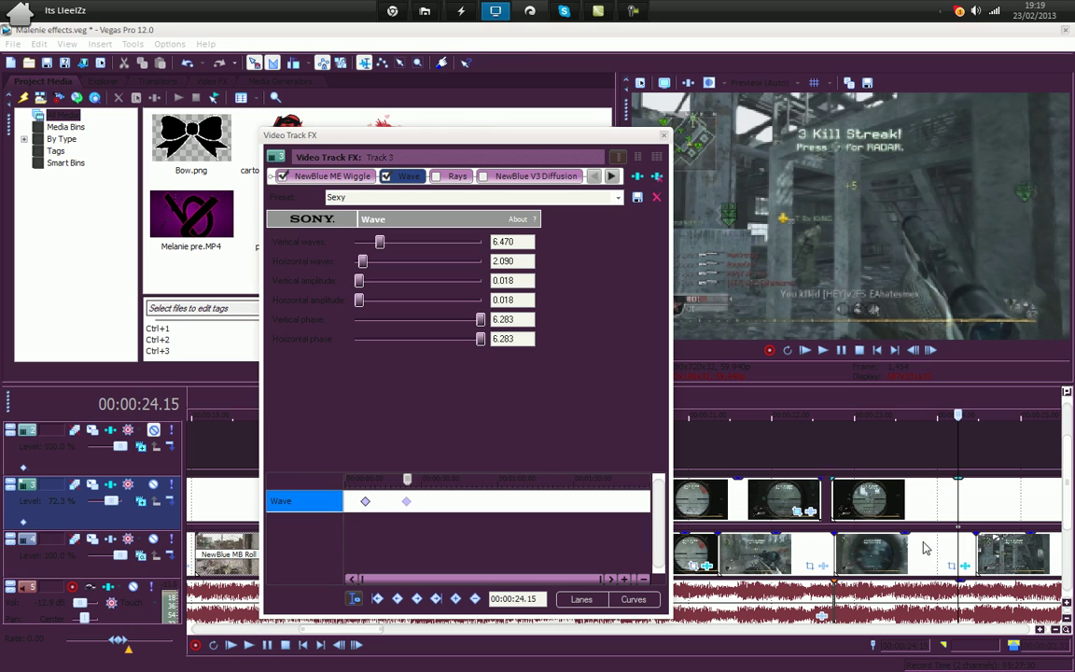
pyautogui.doubleClick(481, 320)
pyautogui.moveTo(438, 341); pyautogui.dragTo(510, 325)
pyautogui.moveTo(361, 340); pyautogui.dragTo(546, 352)
pyautogui.click(664, 135)
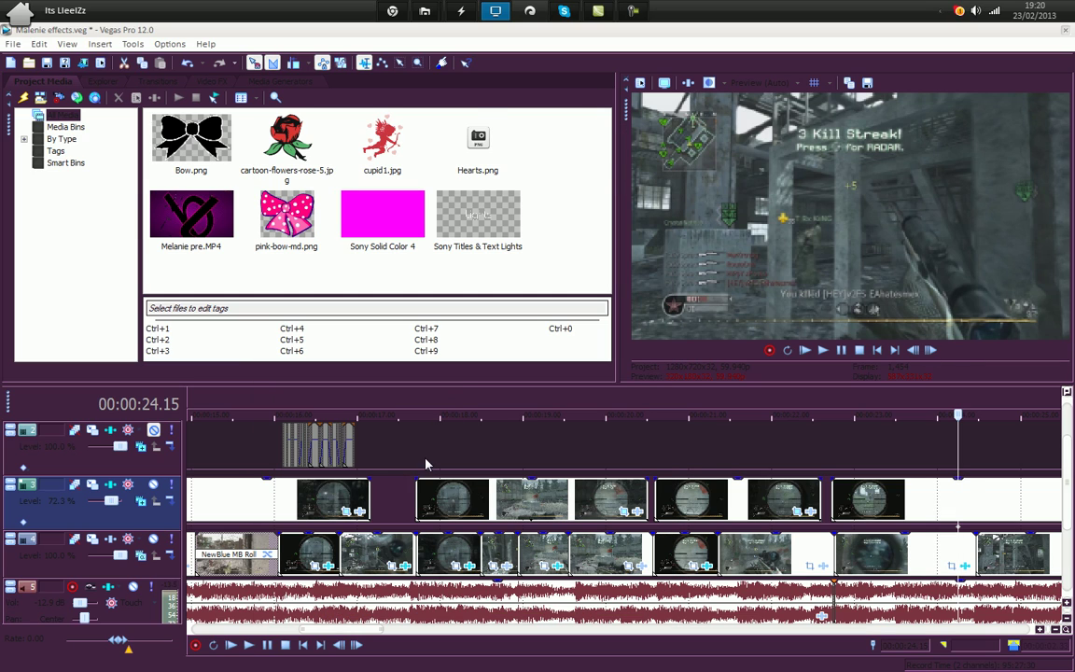
# Play the timeline from the start of the first track 3 clip to preview the Wave effect.
pyautogui.scroll(-5, 432, 463)
pyautogui.scroll(-1, 230, 497)
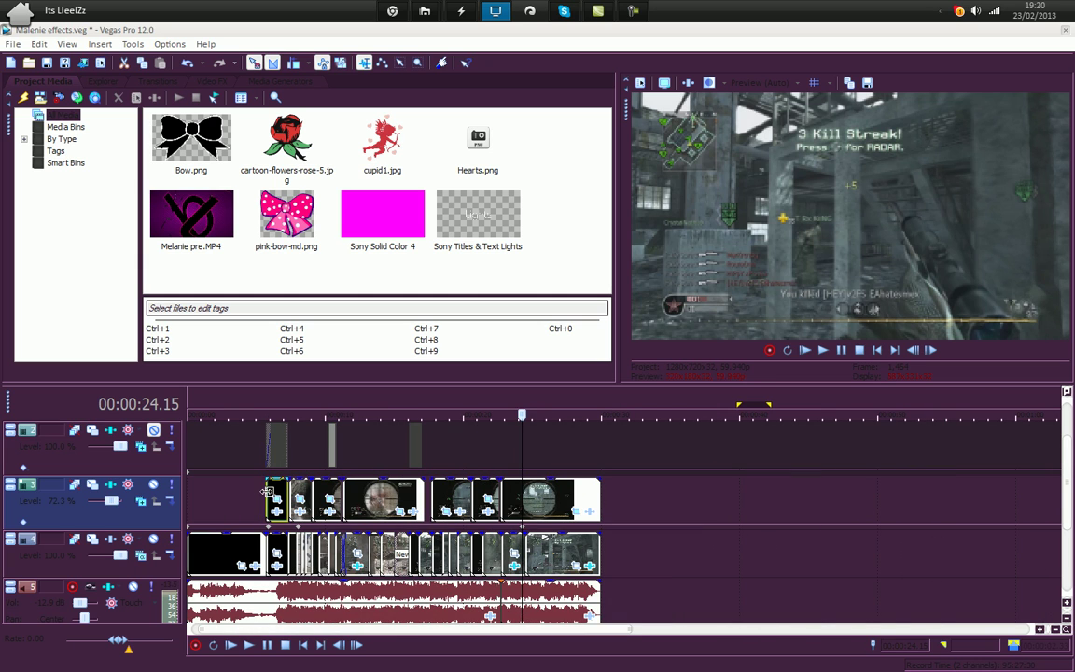
pyautogui.click(268, 493)
pyautogui.scroll(5, 322, 491)
pyautogui.press('space')
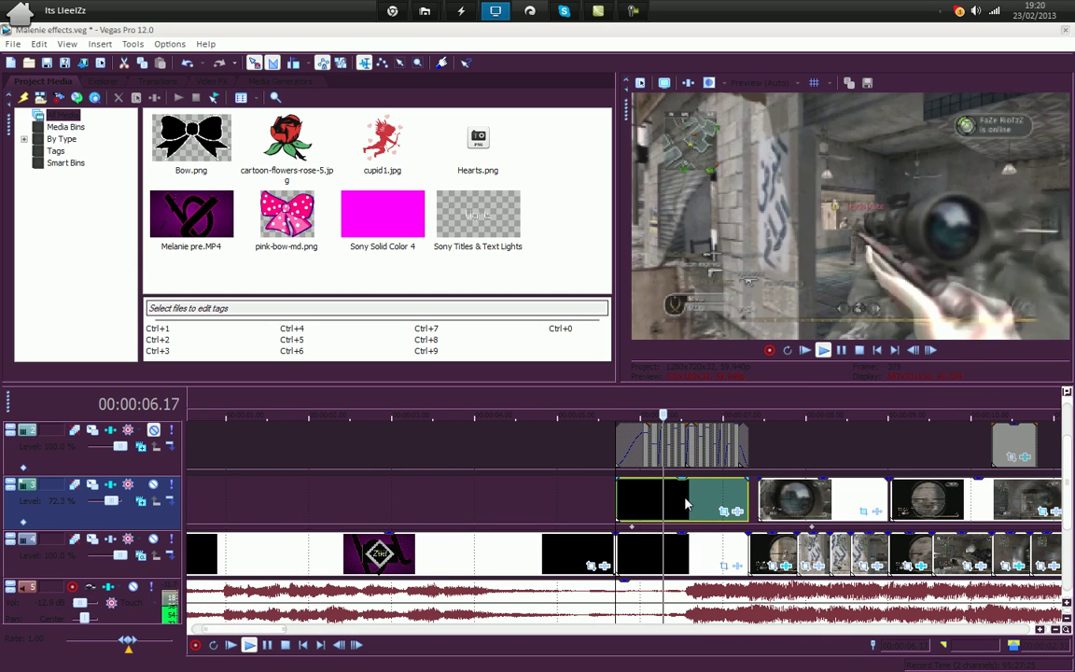
# Stop playback and move frame by frame through the first track 3 clip to examine the Wave effect.
pyautogui.press('space')
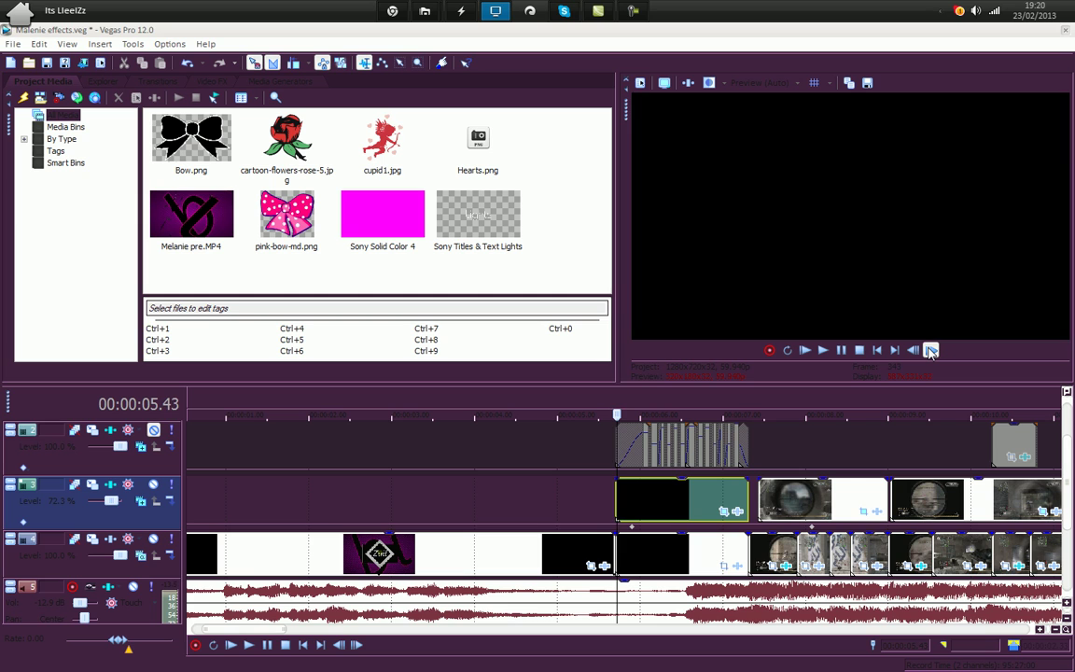
pyautogui.click(930, 349)
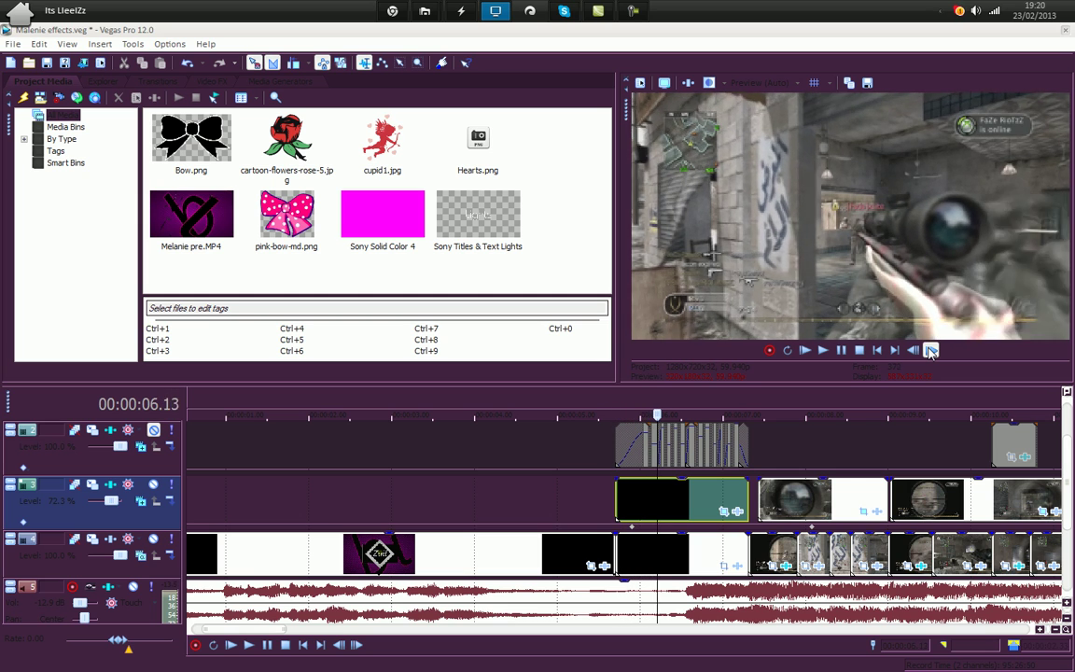
pyautogui.moveTo(930, 350); pyautogui.dragTo(911, 351)
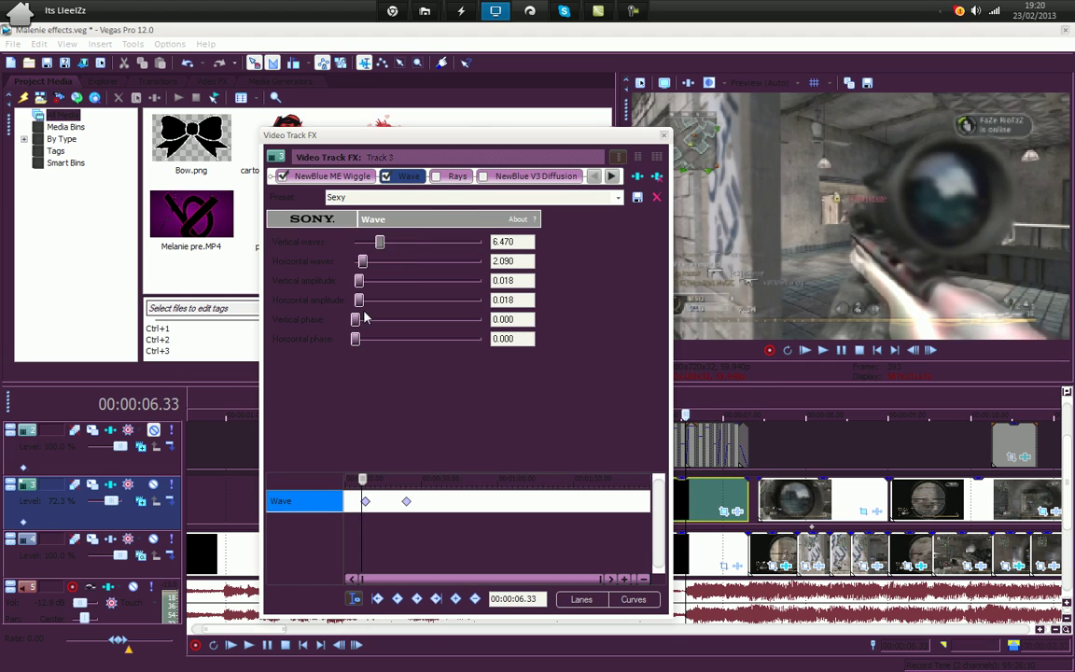
# Enable the NewBlue V3 Diffusion effect in track 3's effect chain and check the gun's glow frame by frame.
pyautogui.click(482, 176)
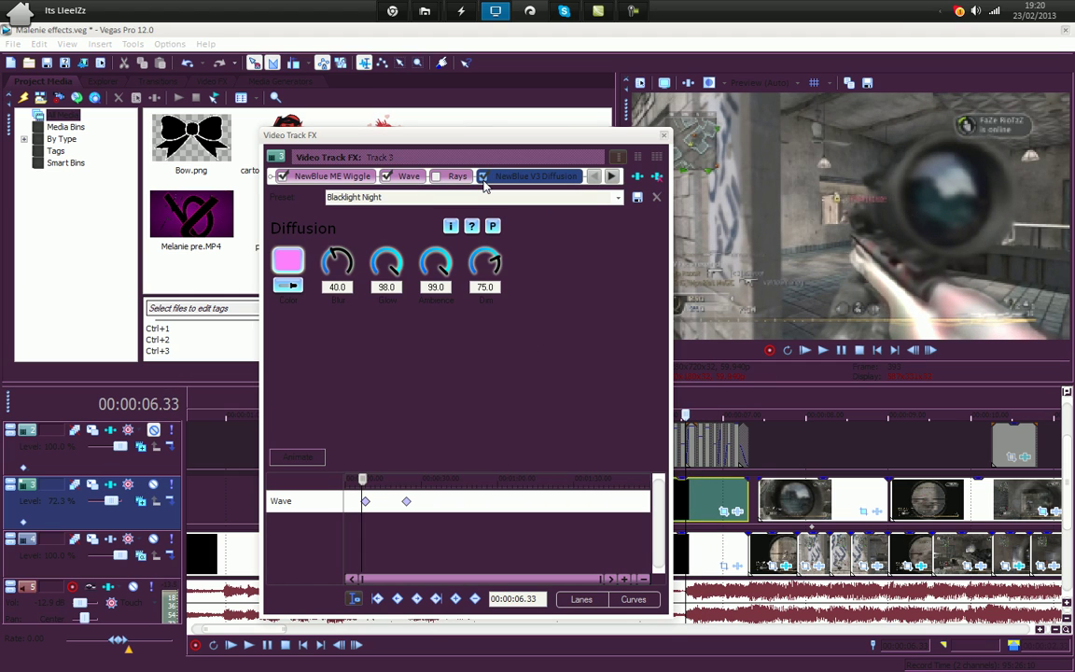
pyautogui.click(914, 351)
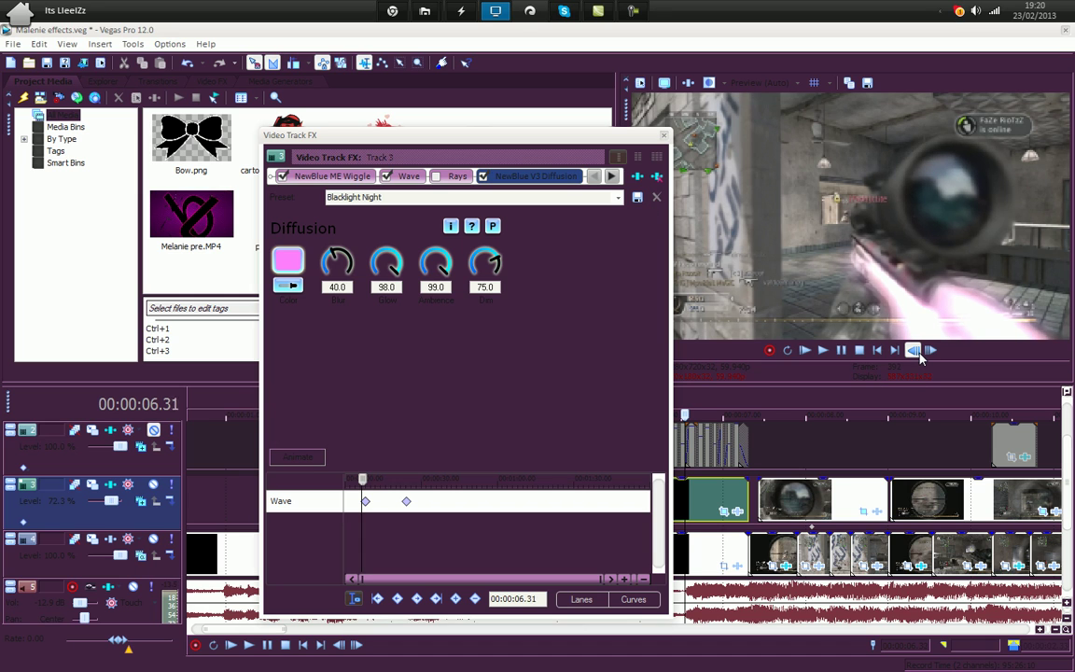
pyautogui.click(936, 356)
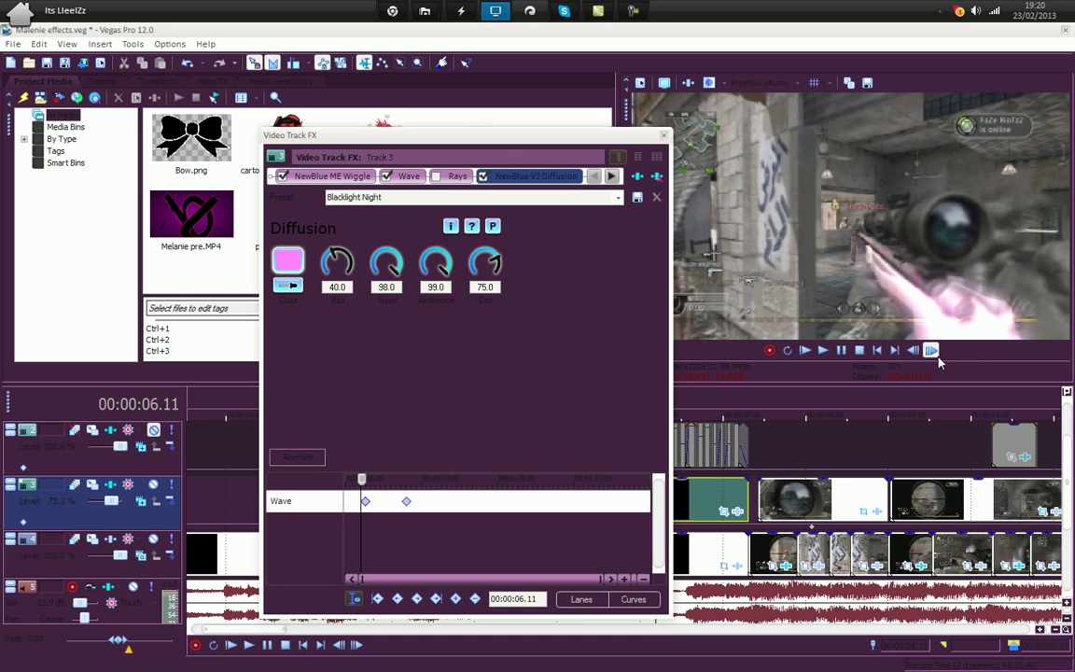
pyautogui.moveTo(930, 350); pyautogui.dragTo(914, 352)
pyautogui.click(914, 351)
pyautogui.click(930, 351)
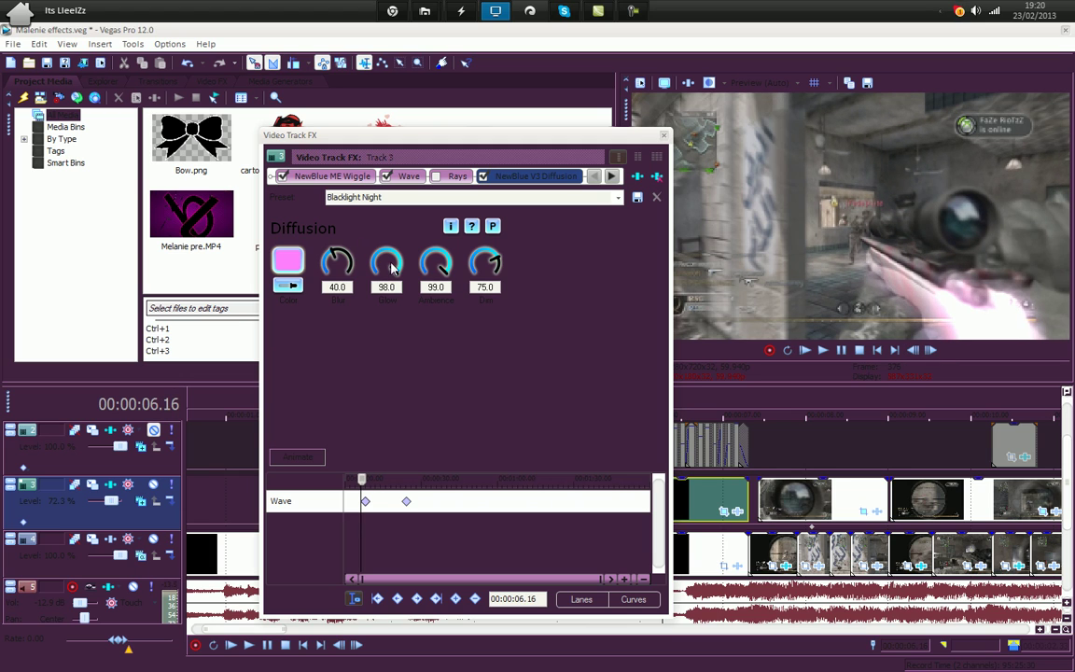
# Adjust the Diffusion effect to blur 40.7, glow 100, ambience 100 and dim 75.5.
pyautogui.moveTo(392, 268)
pyautogui.mouseDown()
pyautogui.moveTo(377, 270)
pyautogui.moveTo(392, 279)
pyautogui.moveTo(381, 279)
pyautogui.mouseUp()
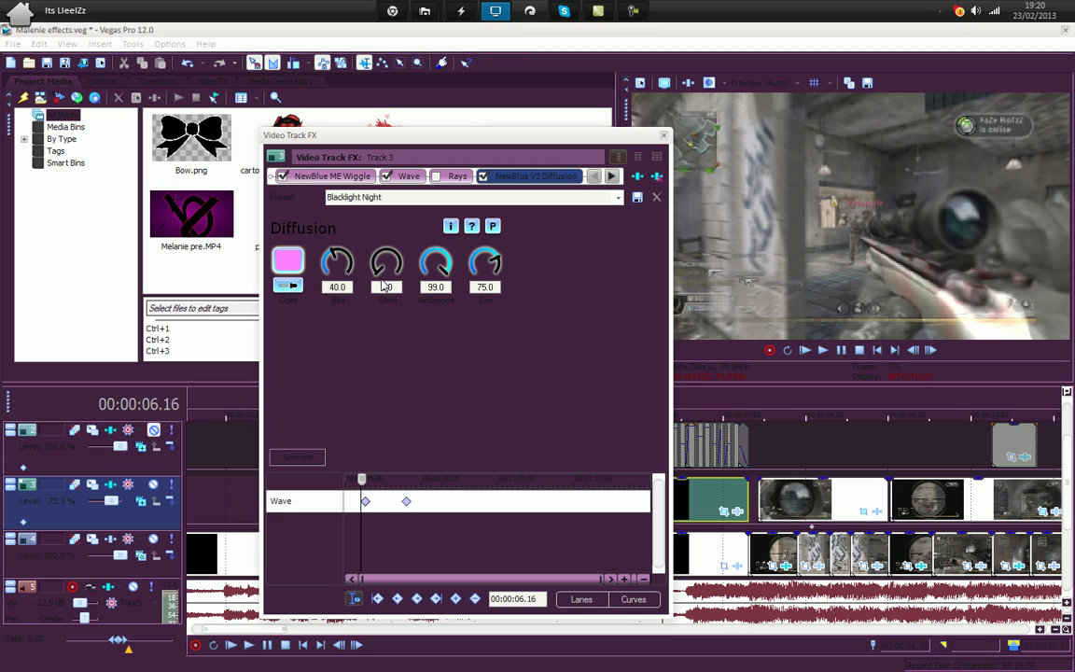
pyautogui.moveTo(382, 285); pyautogui.dragTo(356, 245)
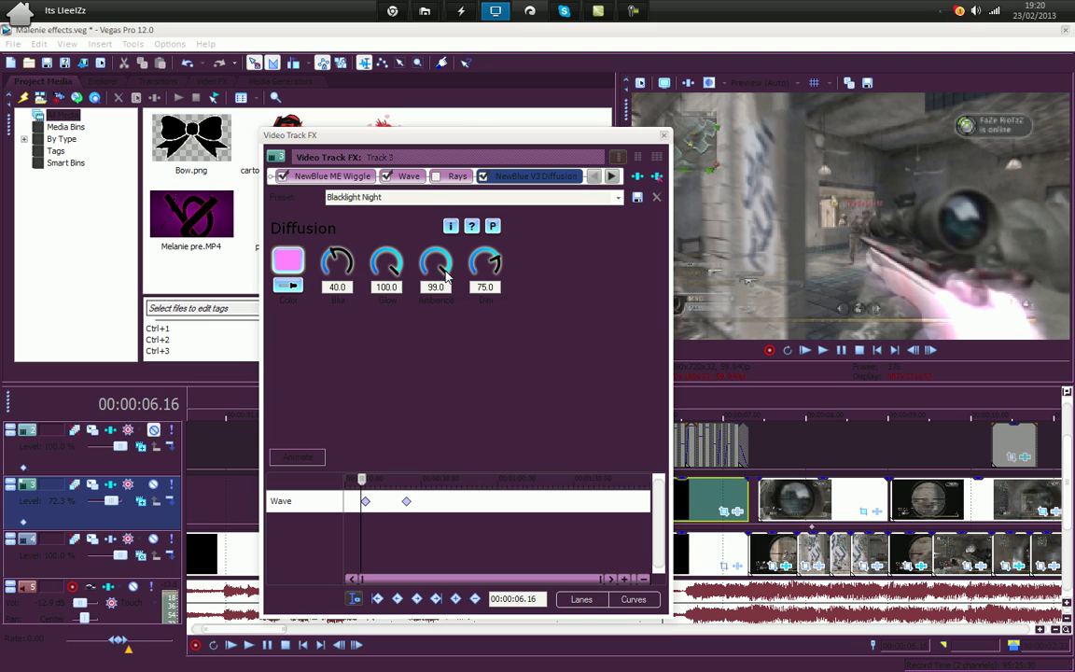
pyautogui.moveTo(442, 270); pyautogui.dragTo(403, 275)
pyautogui.moveTo(499, 261)
pyautogui.mouseDown()
pyautogui.moveTo(463, 311)
pyautogui.moveTo(485, 275)
pyautogui.moveTo(512, 250)
pyautogui.moveTo(472, 305)
pyautogui.moveTo(517, 259)
pyautogui.mouseUp()
pyautogui.moveTo(354, 262); pyautogui.dragTo(321, 321)
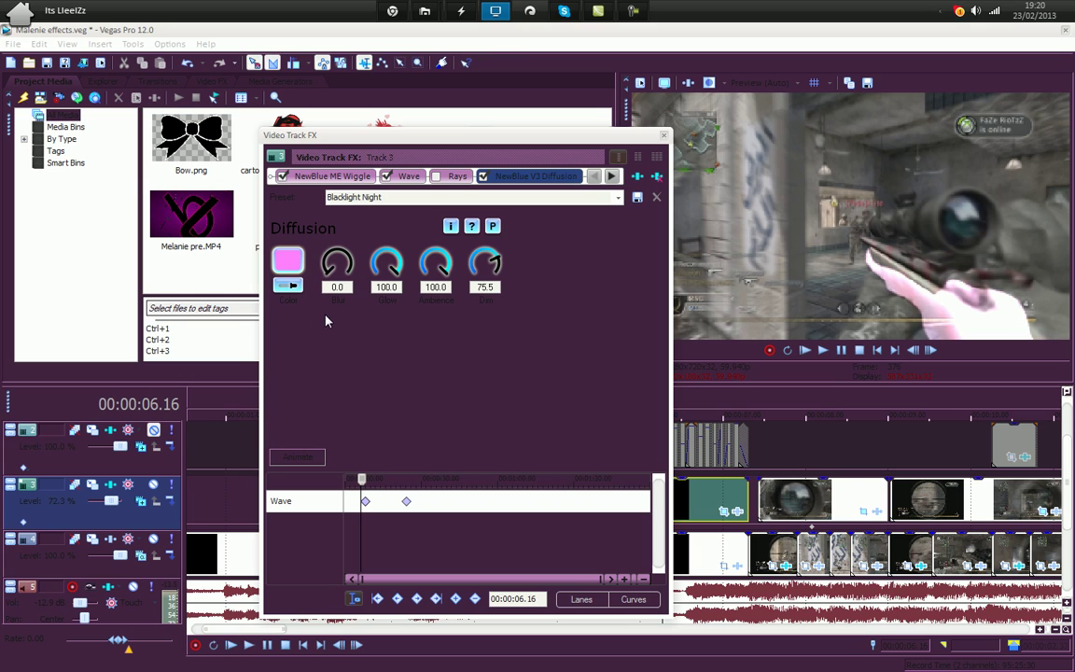
pyautogui.moveTo(326, 270); pyautogui.dragTo(332, 247)
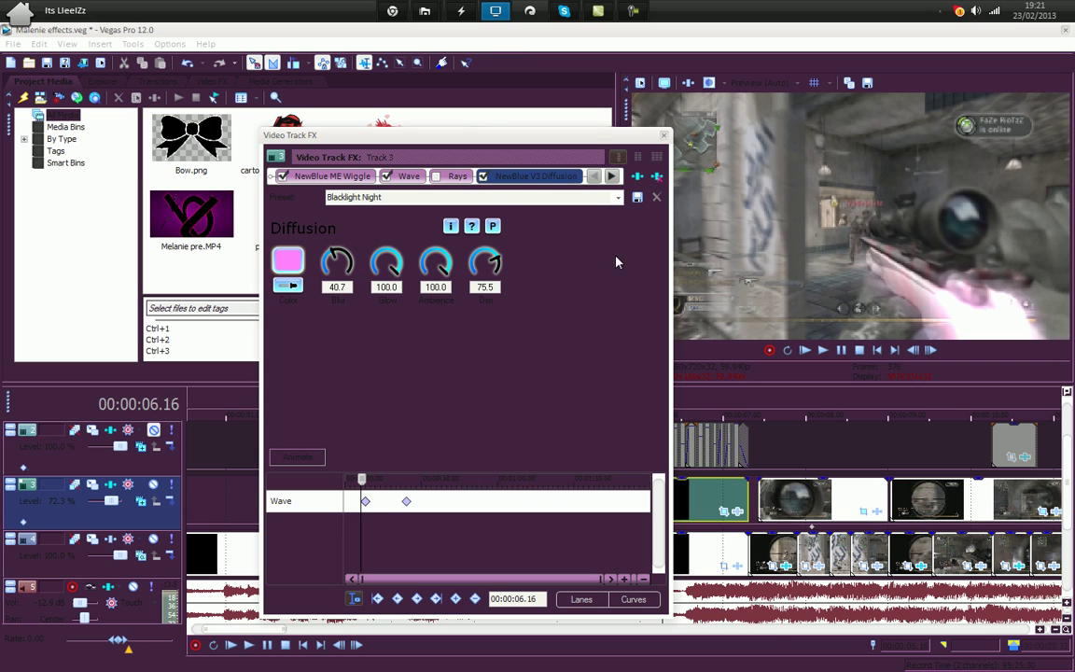
# Try red, purple and green as the Diffusion effect's glow colour.
pyautogui.click(294, 264)
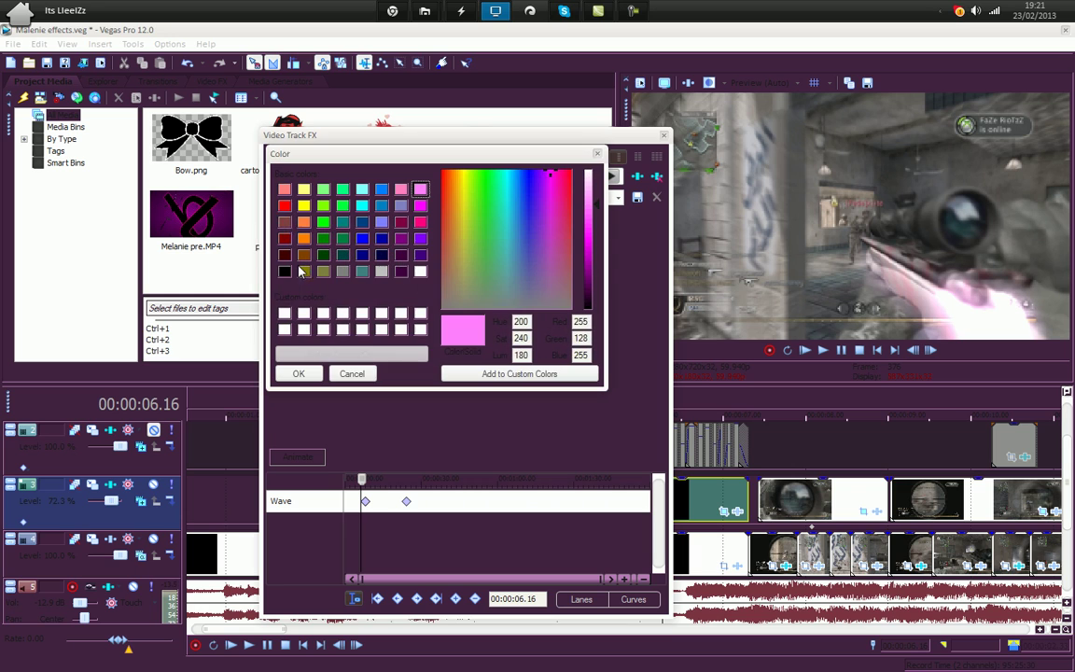
pyautogui.click(285, 205)
pyautogui.click(299, 373)
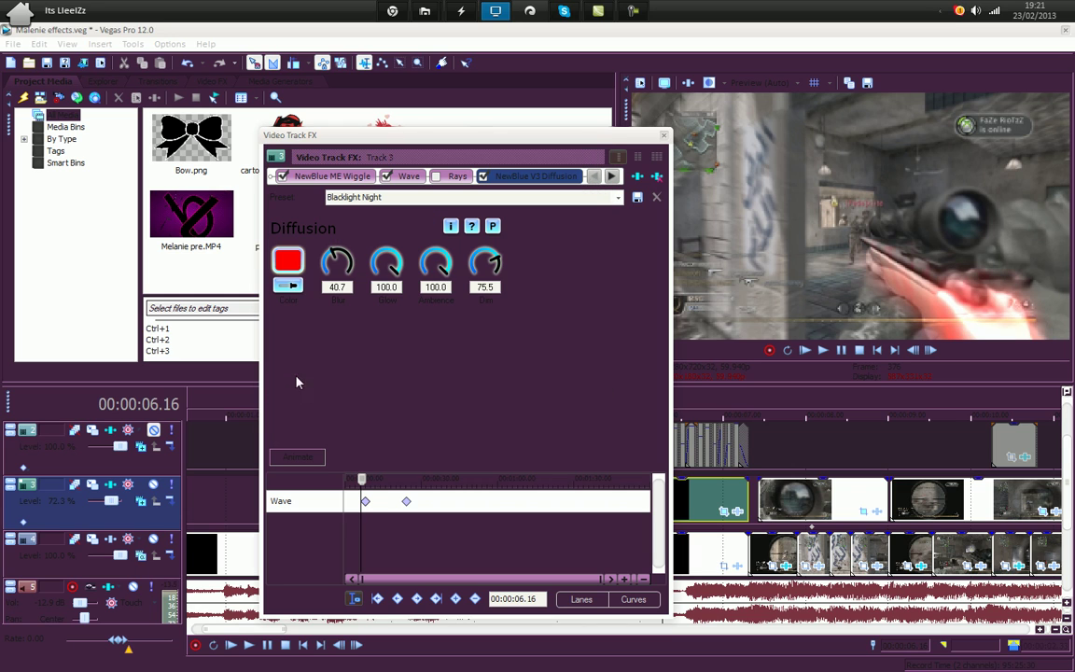
pyautogui.click(291, 261)
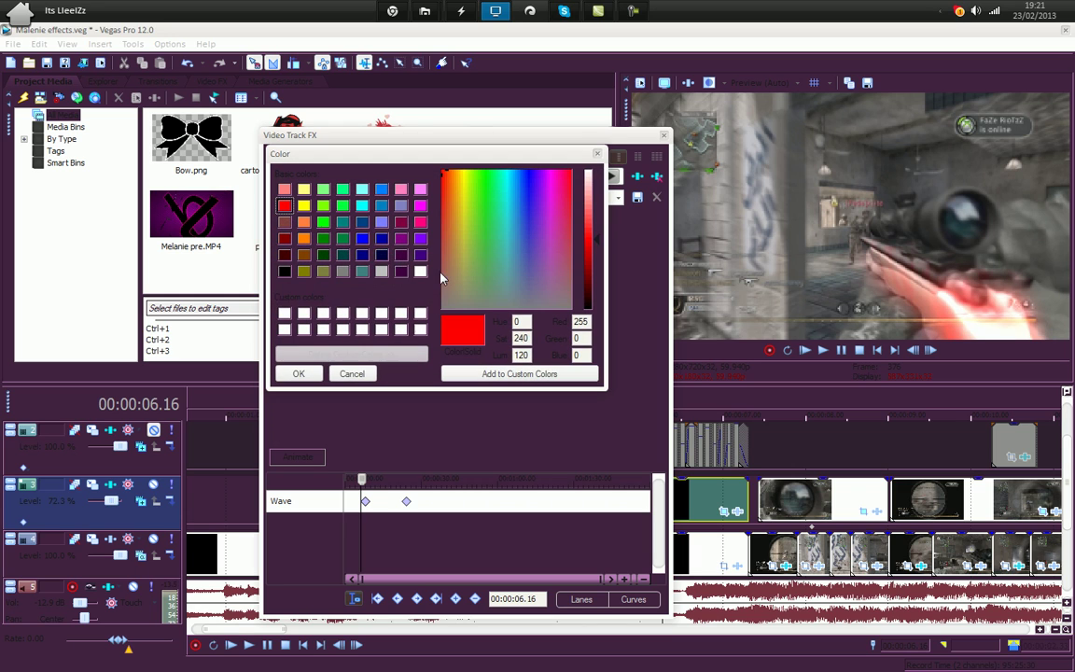
pyautogui.click(401, 239)
pyautogui.click(297, 373)
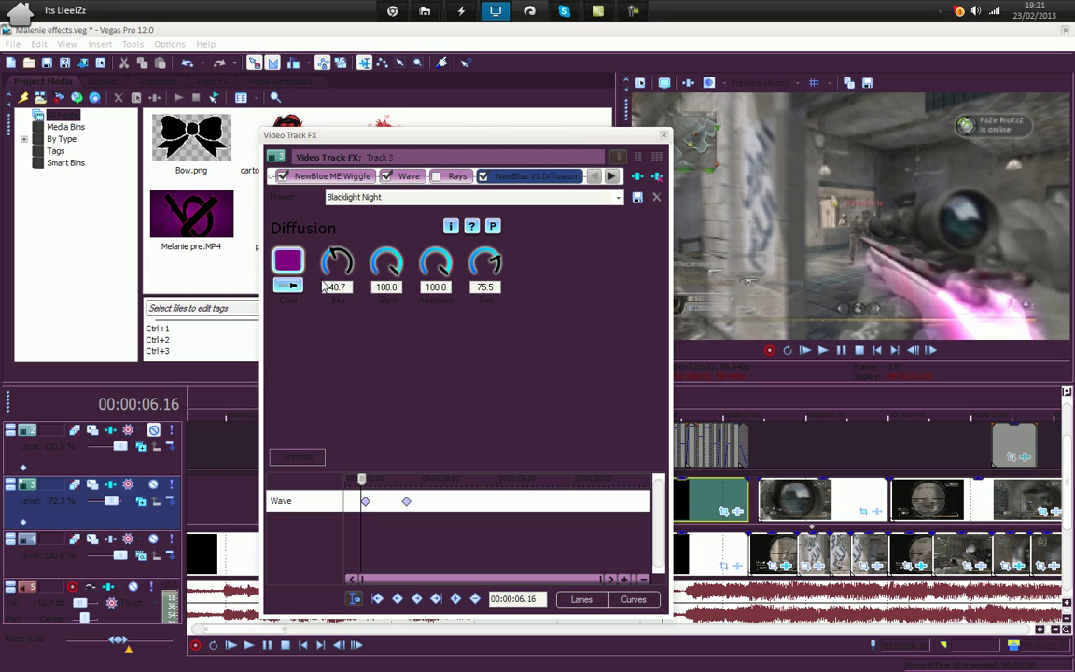
pyautogui.click(288, 261)
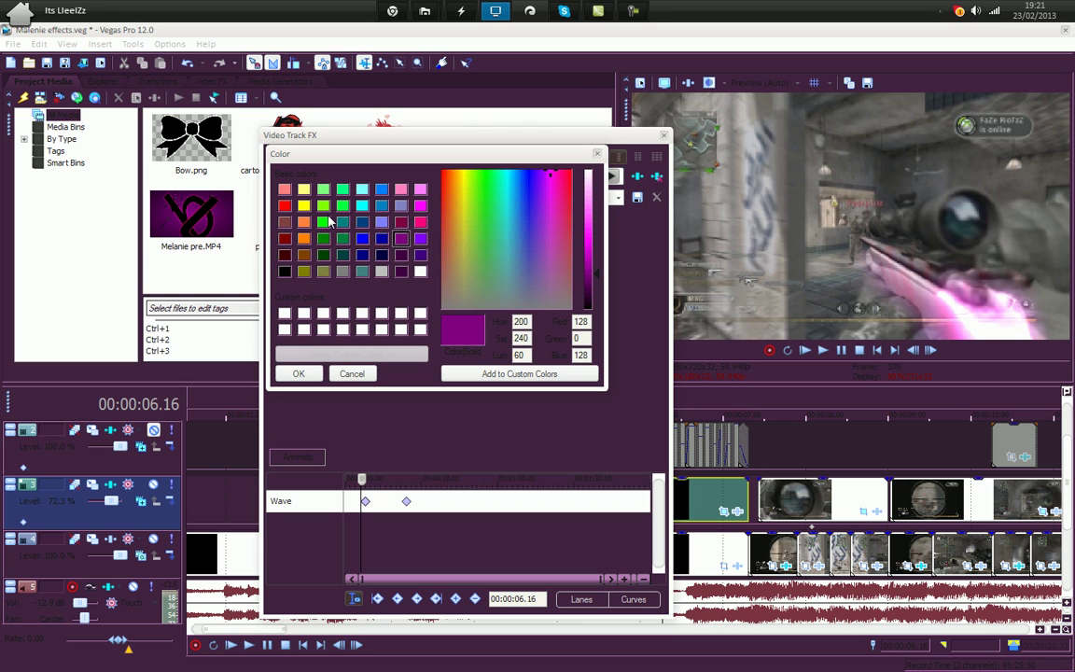
pyautogui.click(324, 222)
pyautogui.click(301, 373)
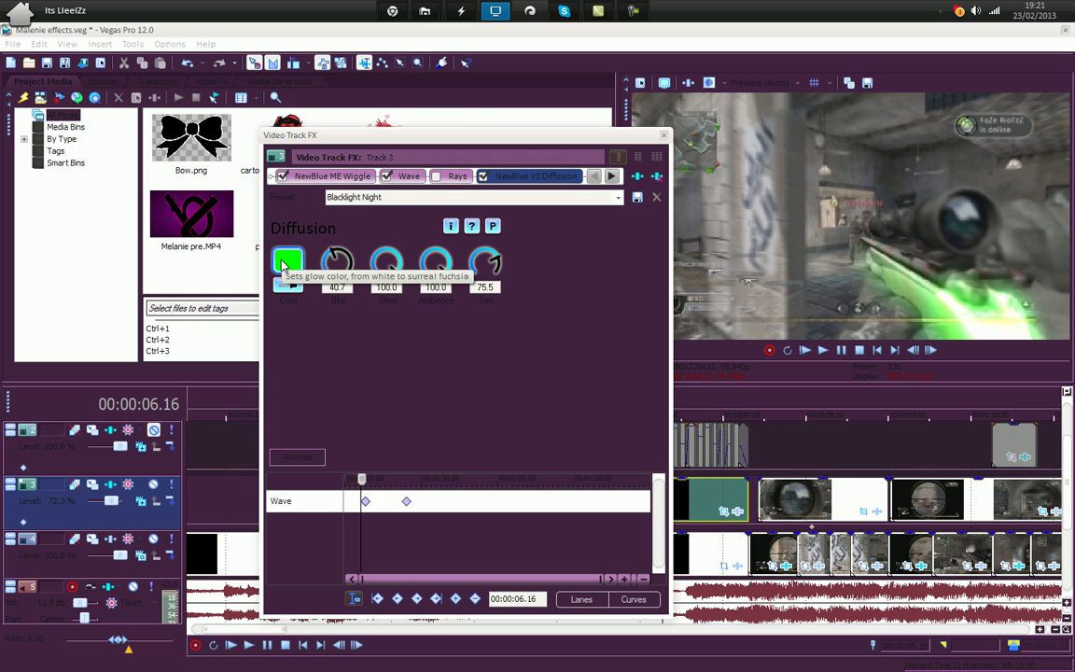
# Set the Diffusion effect's glow colour to pink with RGB 255, 128, 192.
pyautogui.click(287, 261)
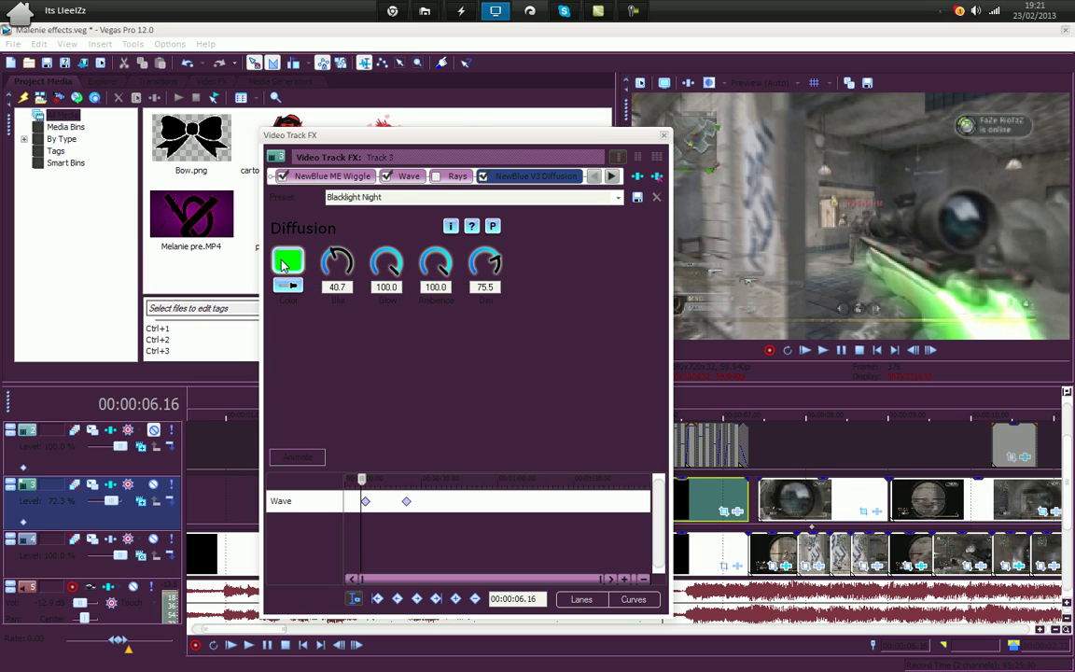
pyautogui.click(401, 188)
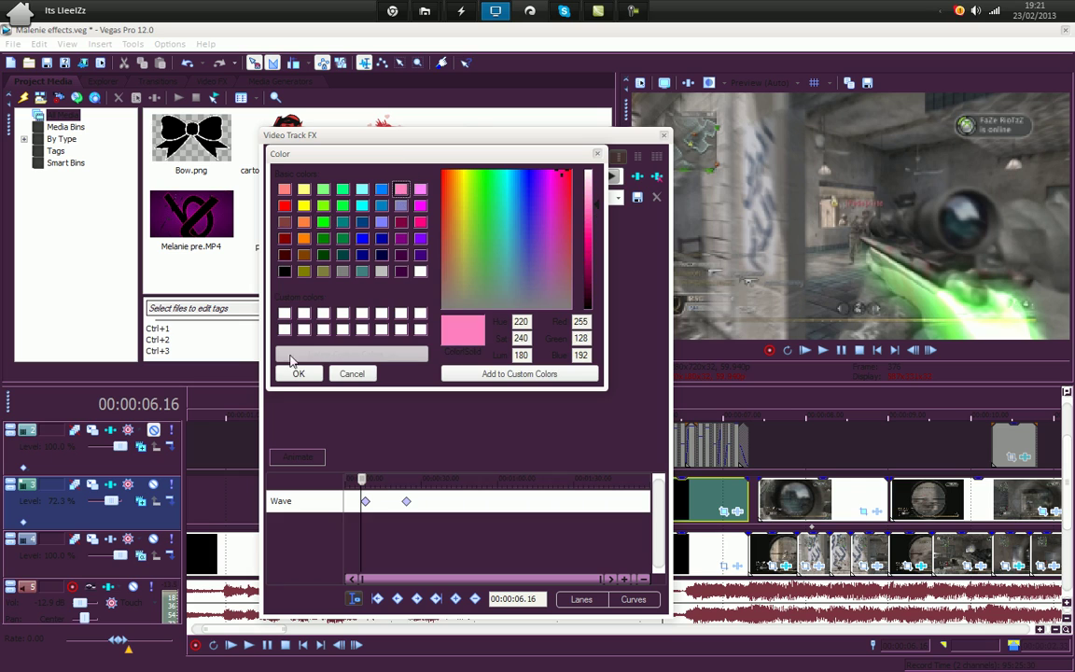
pyautogui.click(291, 375)
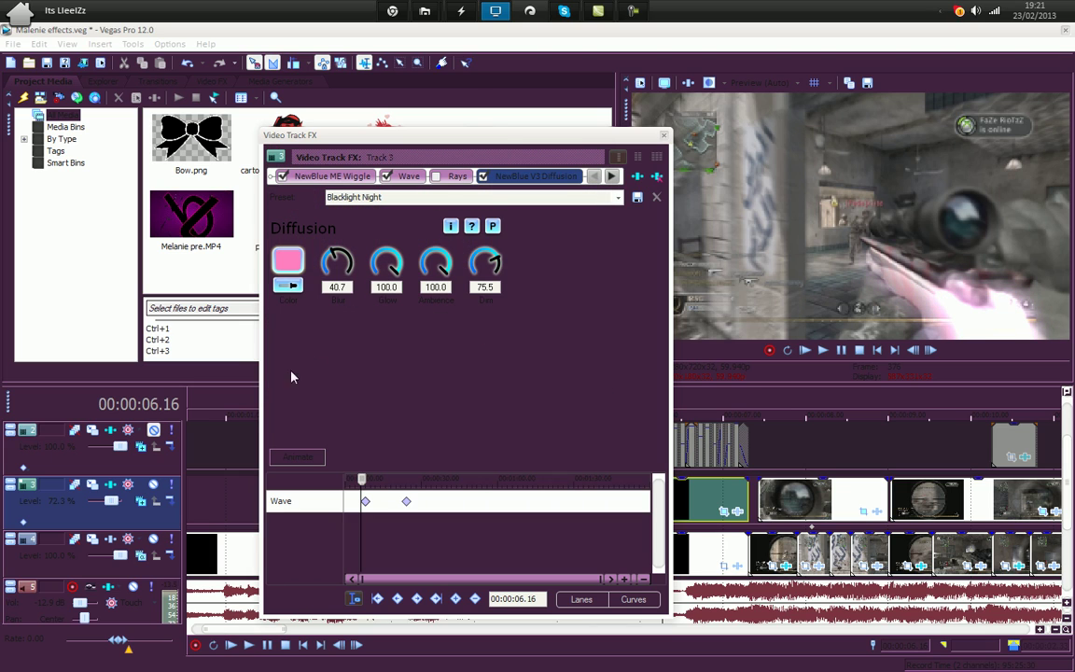
# Enable the Rays effect with the Sixk preset in track 3's effect chain, toggling it to compare the gun's glow.
pyautogui.click(457, 177)
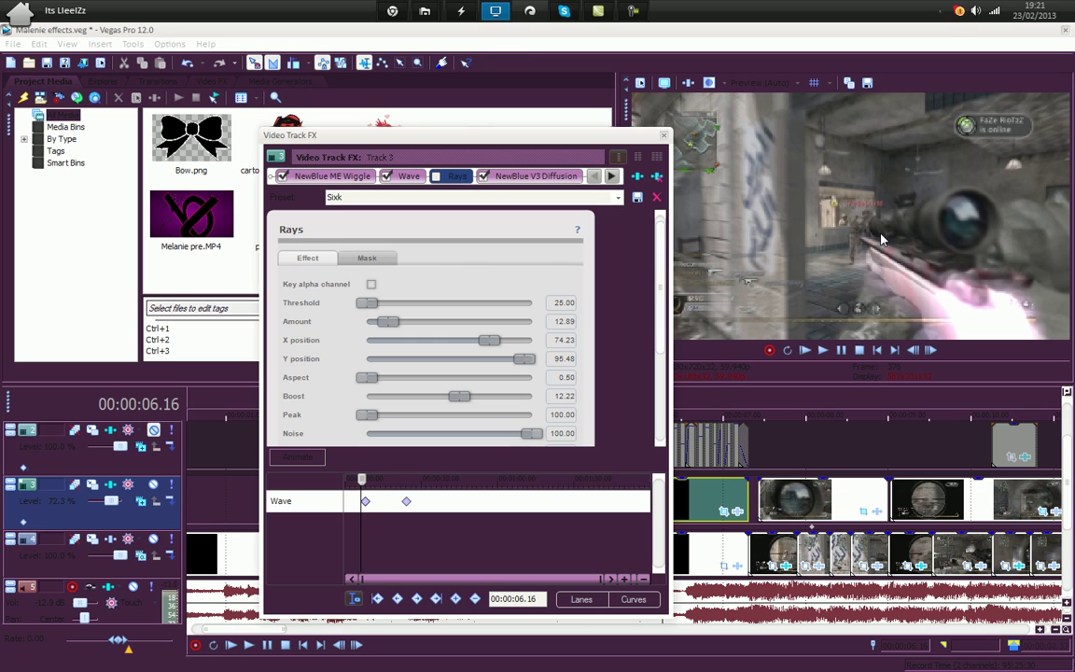
pyautogui.click(435, 178)
pyautogui.click(435, 177)
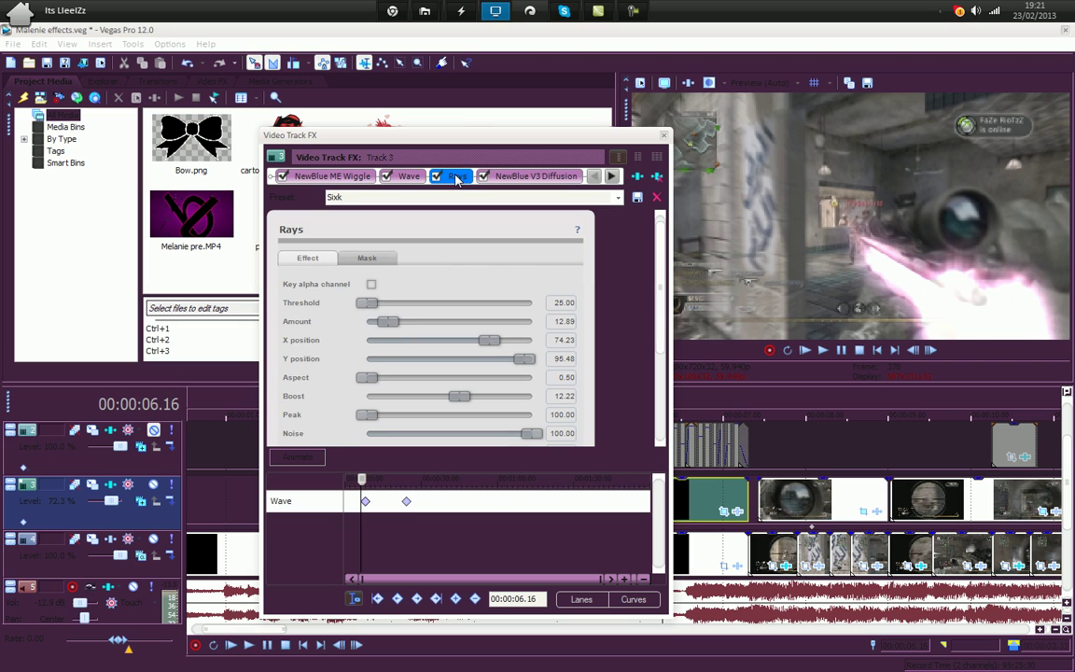
pyautogui.click(435, 178)
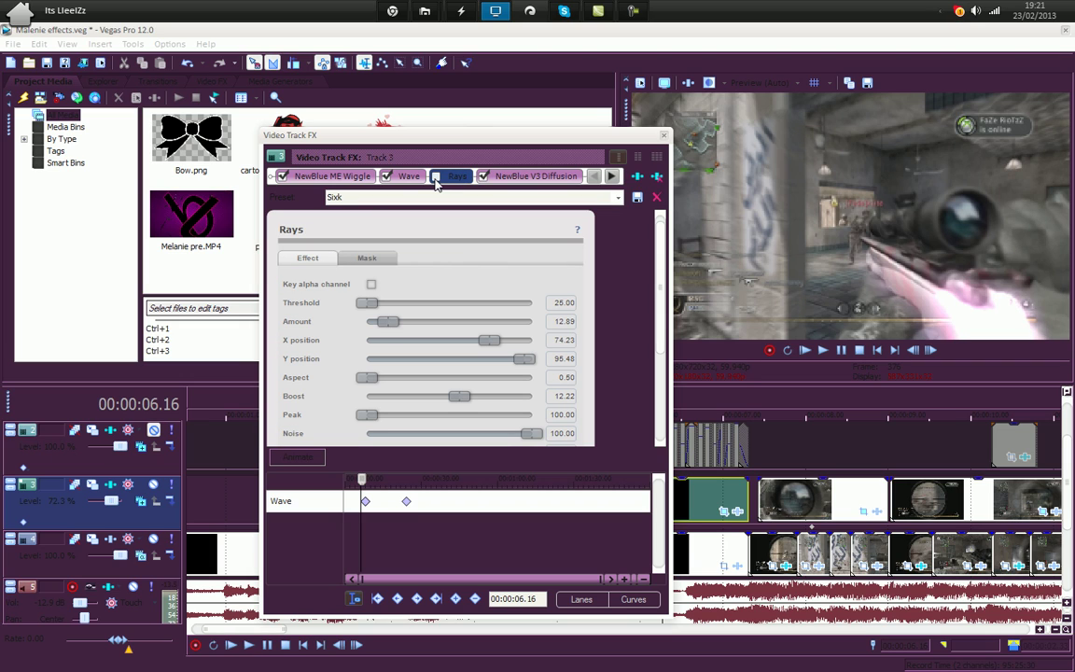
pyautogui.click(435, 178)
pyautogui.press('space')
pyautogui.click(858, 351)
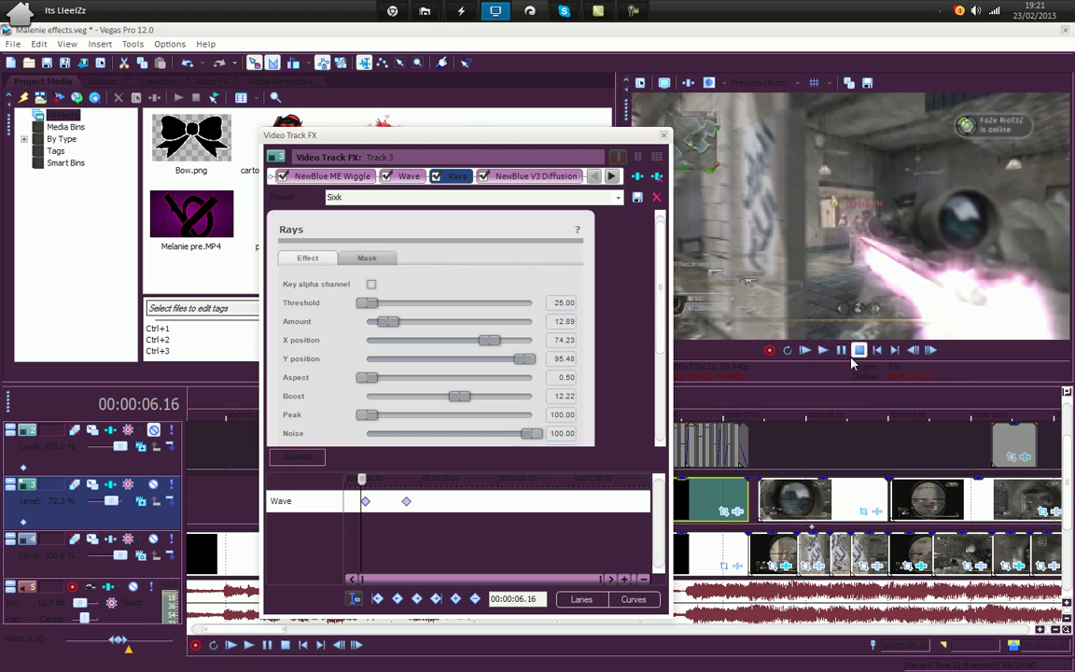
pyautogui.press('space')
pyautogui.press('space')
# Move the track effects window up and enlarge its settings area to show the full set of Rays controls.
pyautogui.click(603, 136)
pyautogui.moveTo(602, 117); pyautogui.dragTo(602, 50)
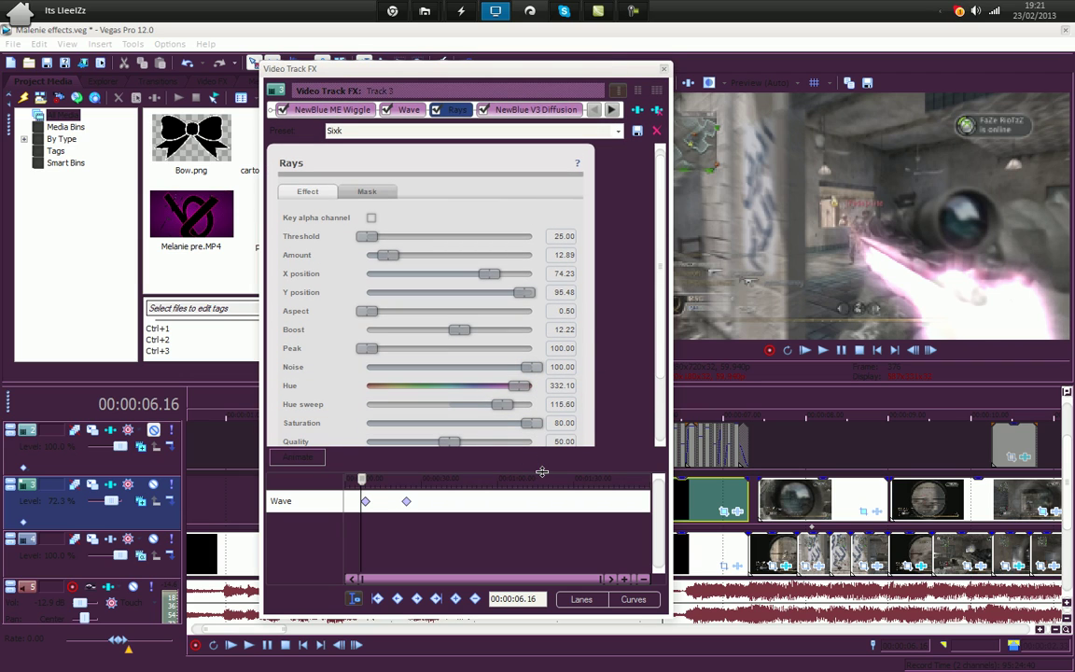
pyautogui.moveTo(541, 471); pyautogui.dragTo(542, 511)
pyautogui.scroll(-1, 660, 308)
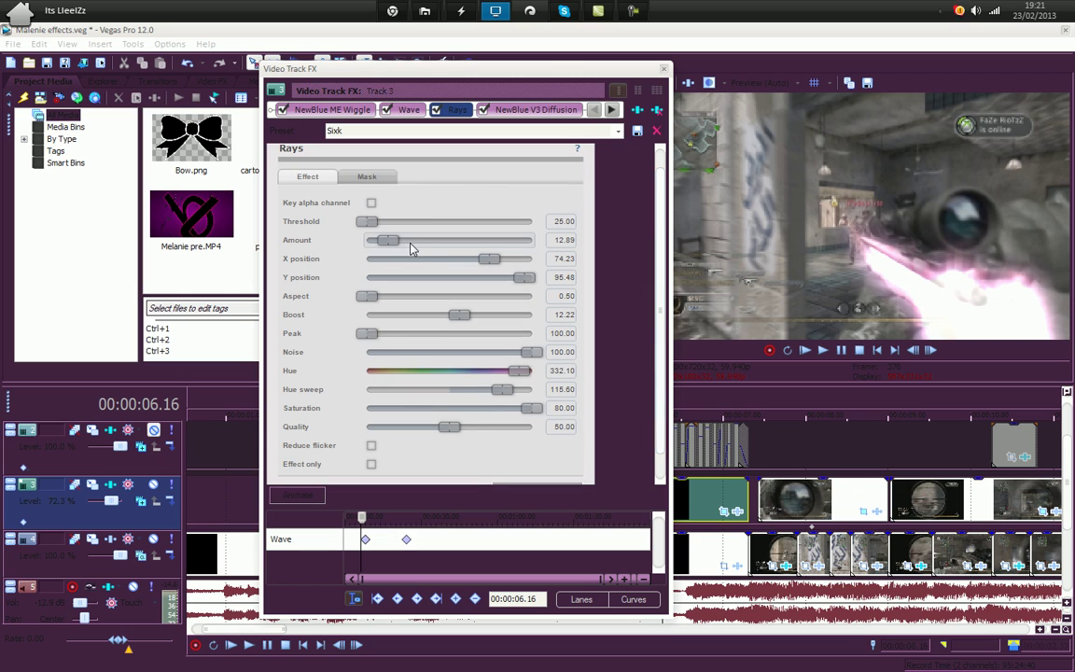
# Try the Rays amount at 0 and the aspect at 2.00, then return them to 12.89 and 0.50.
pyautogui.moveTo(371, 221); pyautogui.dragTo(311, 221)
pyautogui.moveTo(391, 240); pyautogui.dragTo(344, 239)
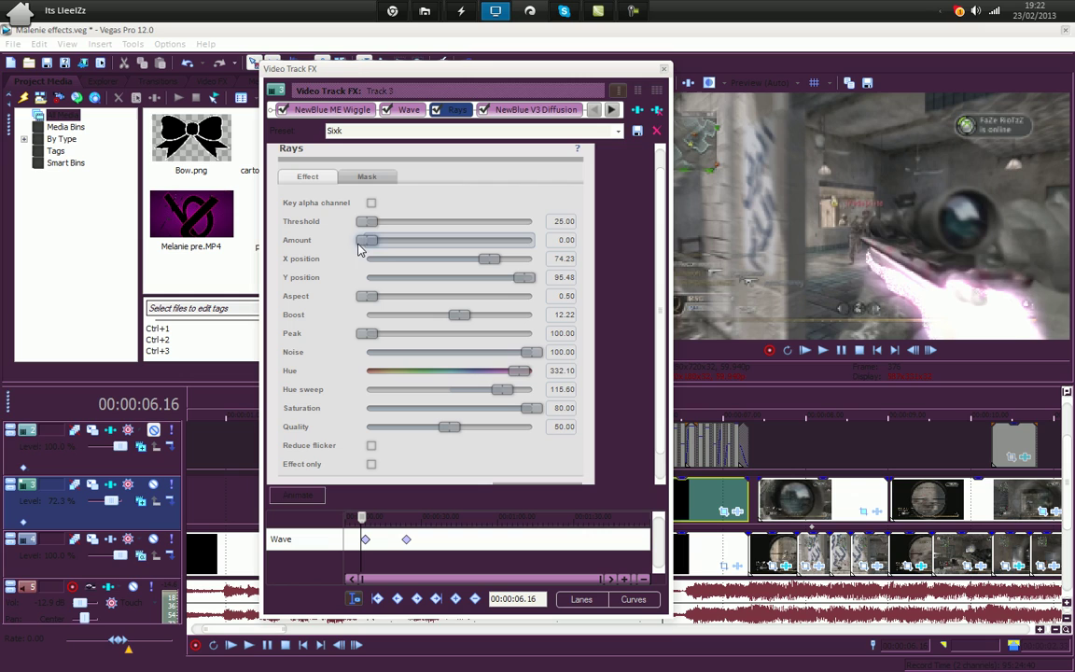
pyautogui.moveTo(367, 240); pyautogui.dragTo(392, 259)
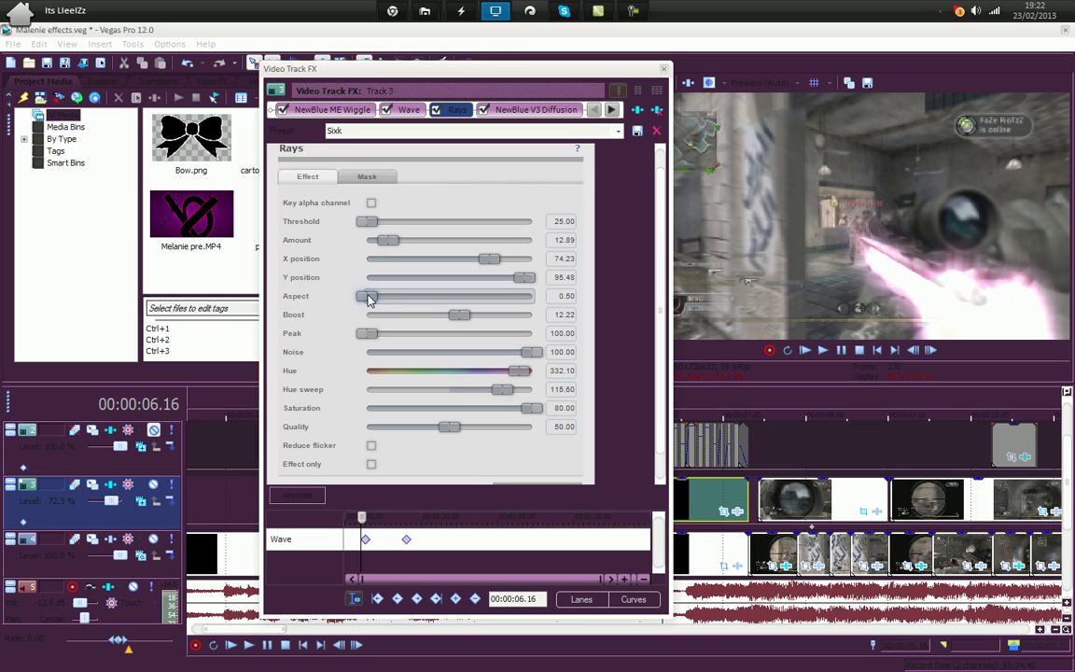
pyautogui.moveTo(363, 299); pyautogui.dragTo(555, 310)
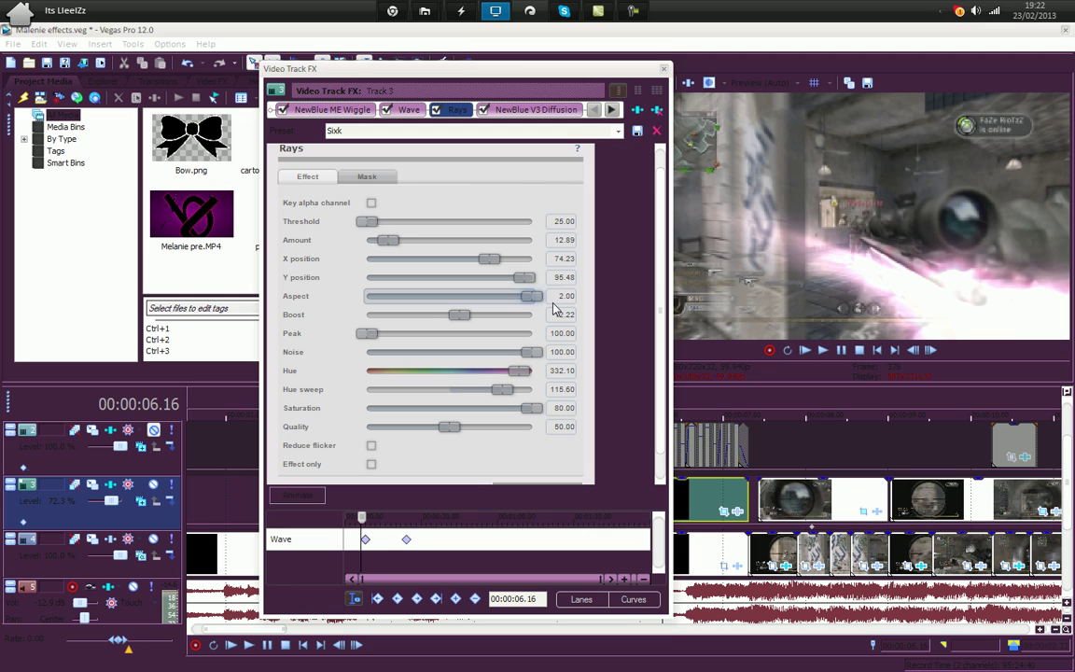
pyautogui.moveTo(535, 308); pyautogui.dragTo(368, 299)
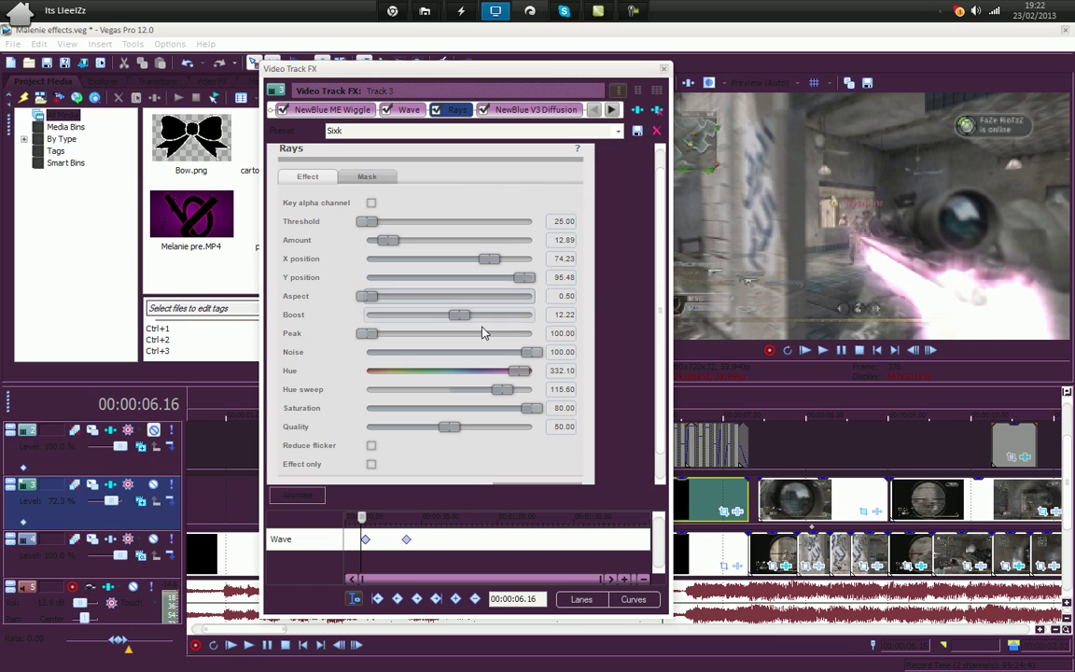
# Set the Rays boost to 11.31, and test the peak and noise ranges, leaving both at 100.
pyautogui.moveTo(460, 317)
pyautogui.mouseDown()
pyautogui.moveTo(277, 318)
pyautogui.moveTo(469, 317)
pyautogui.moveTo(455, 327)
pyautogui.mouseUp()
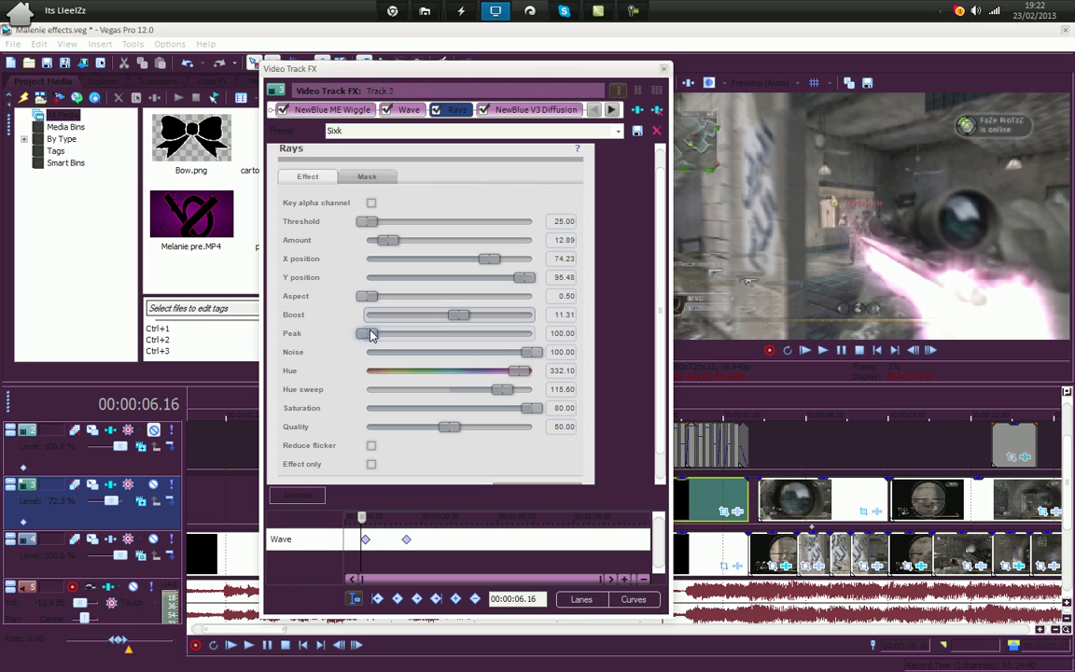
pyautogui.moveTo(370, 334); pyautogui.dragTo(640, 347)
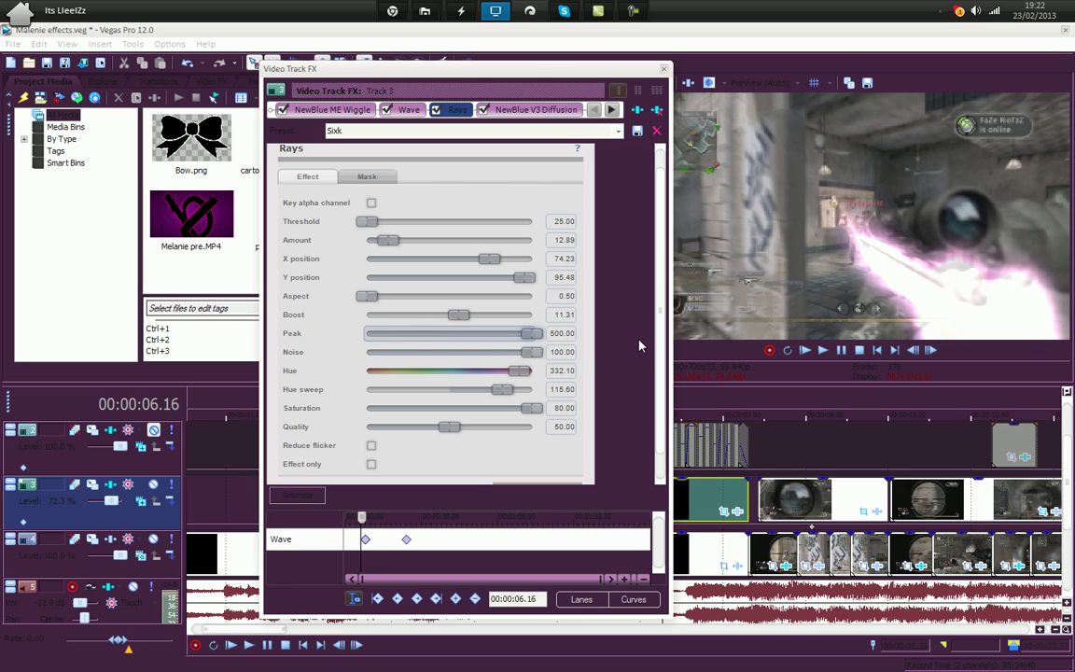
pyautogui.moveTo(539, 338); pyautogui.dragTo(558, 352)
pyautogui.moveTo(473, 355); pyautogui.dragTo(362, 349)
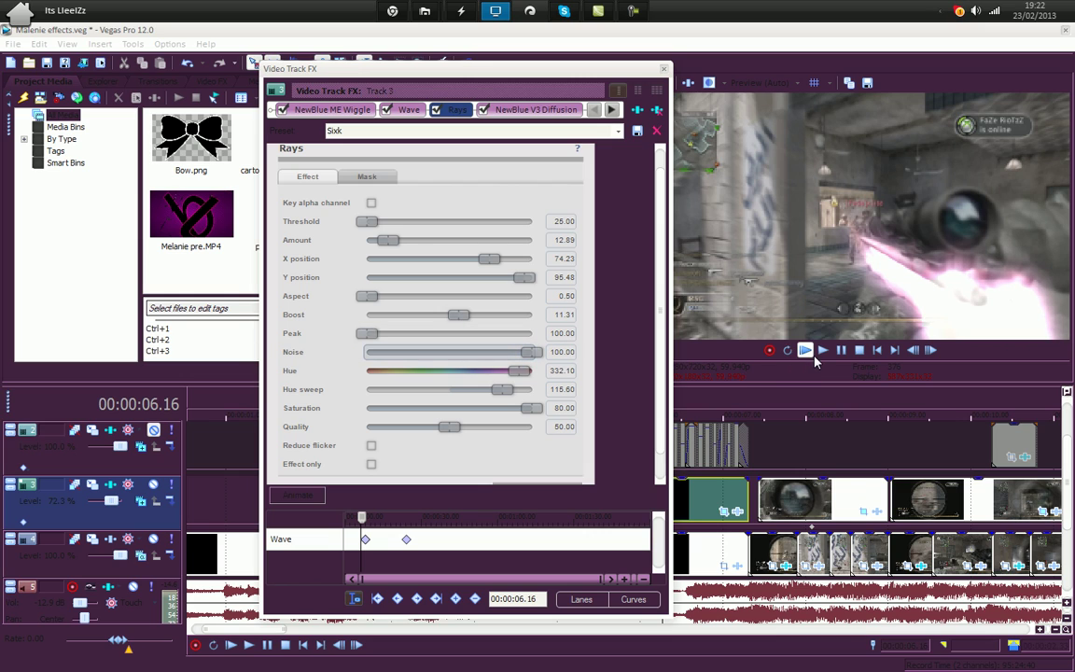
# Switch the video preview quality to Preview (Full).
pyautogui.click(759, 83)
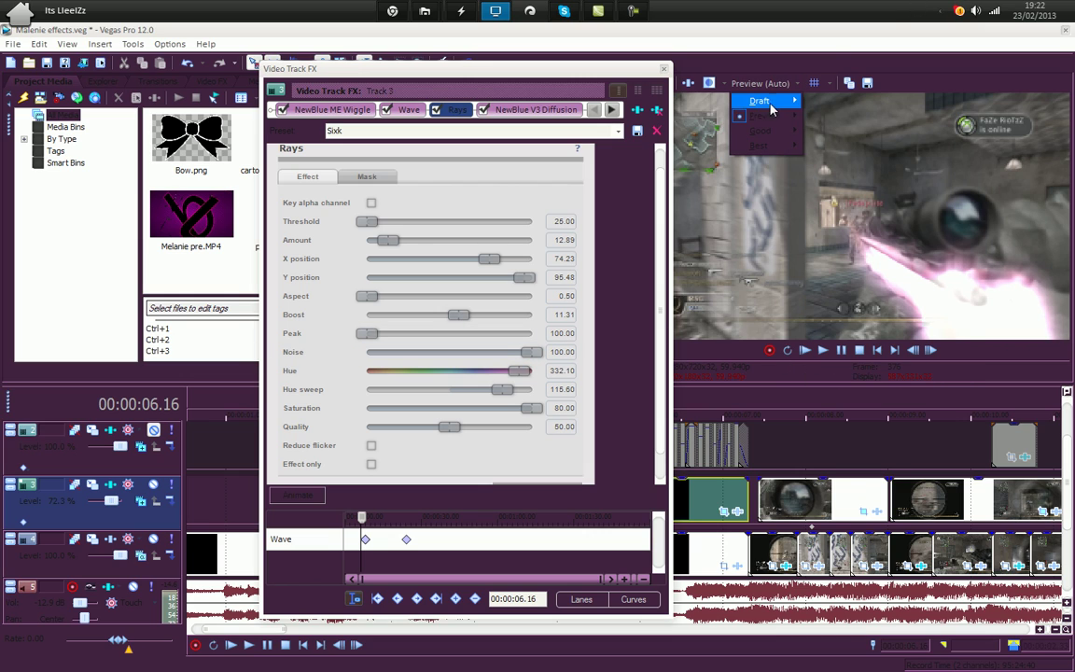
pyautogui.moveTo(785, 116)
pyautogui.click(912, 131)
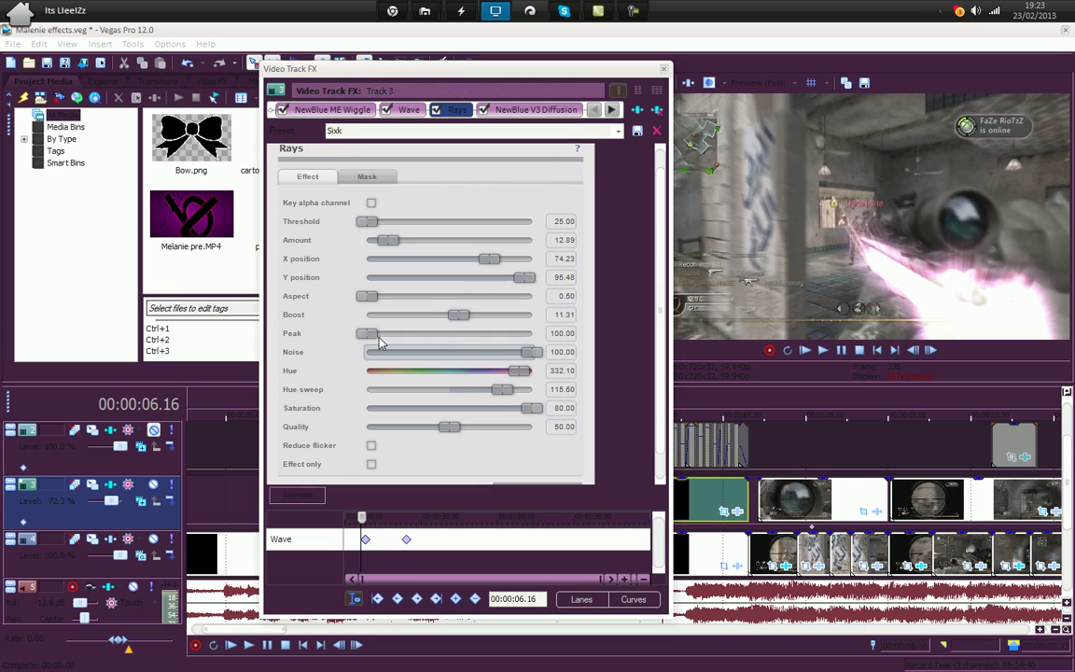
# Try the Rays noise at 0 and return it to 100.
pyautogui.moveTo(529, 352); pyautogui.dragTo(366, 352)
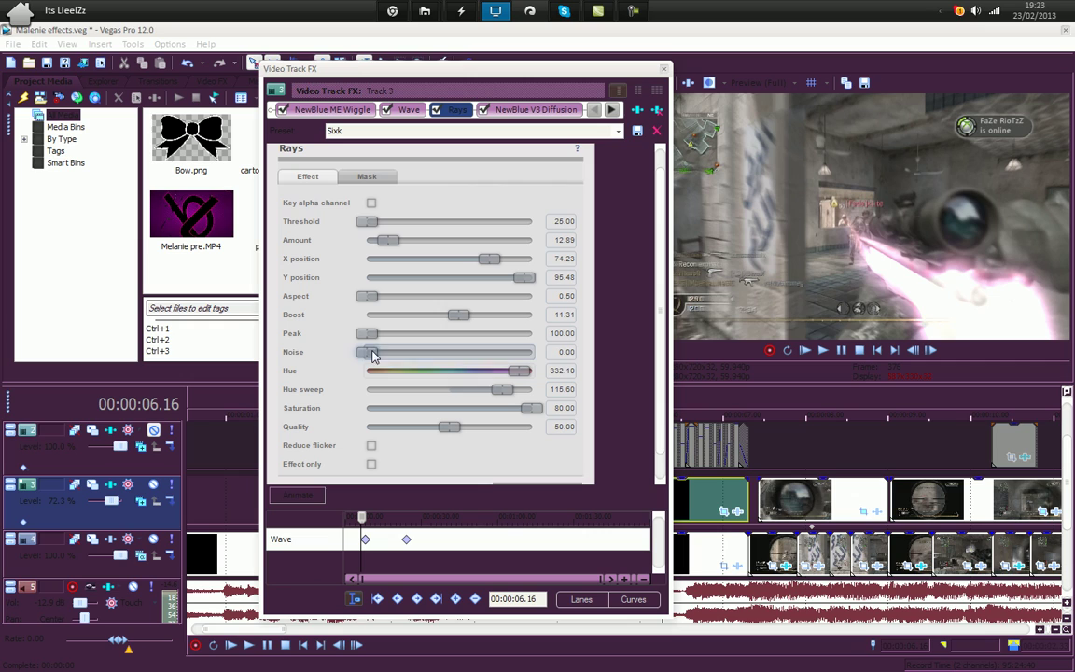
pyautogui.moveTo(368, 352); pyautogui.dragTo(580, 396)
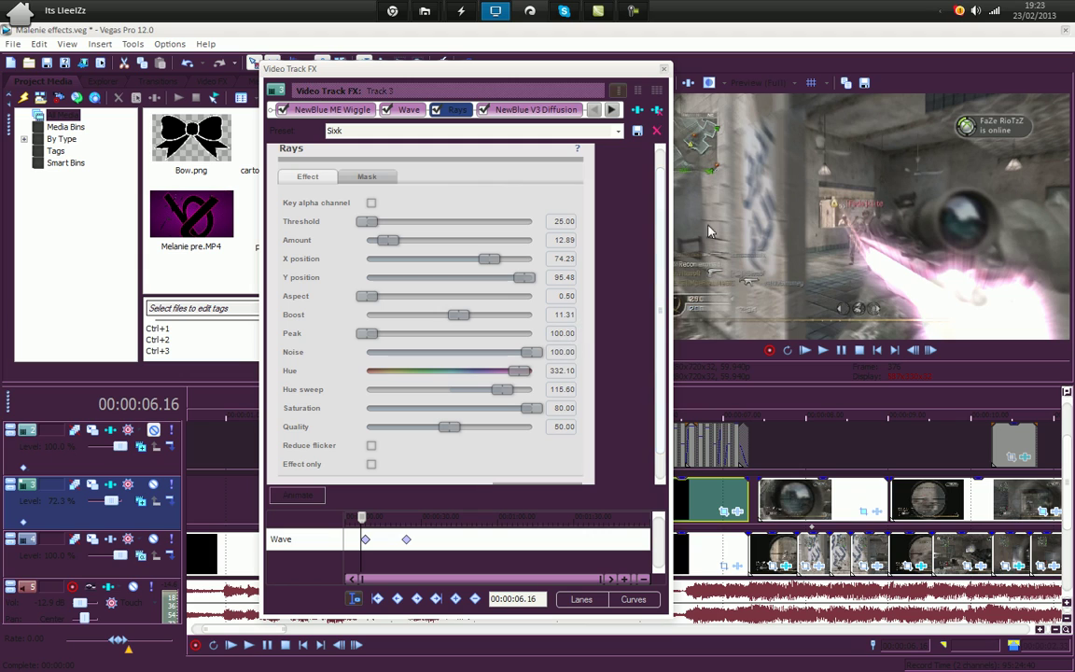
# Switch the video preview quality to Preview (Auto).
pyautogui.click(776, 85)
pyautogui.moveTo(768, 128)
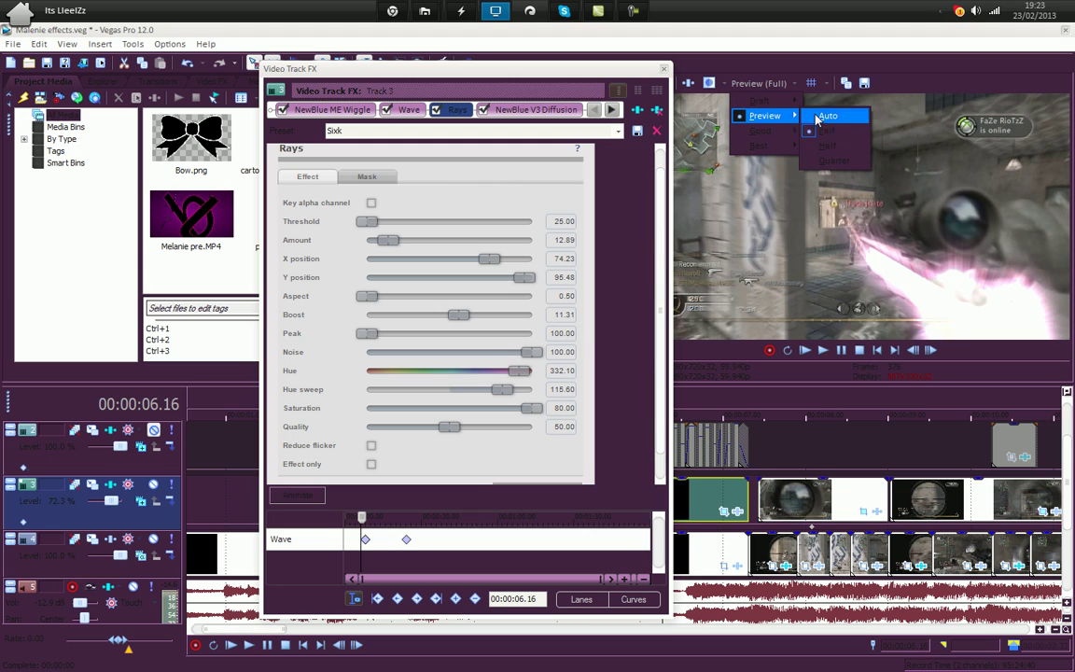
pyautogui.click(819, 116)
# Set the Rays hue to 55.17 and the hue sweep to 94.42, and close the track effects window.
pyautogui.moveTo(520, 372); pyautogui.dragTo(391, 365)
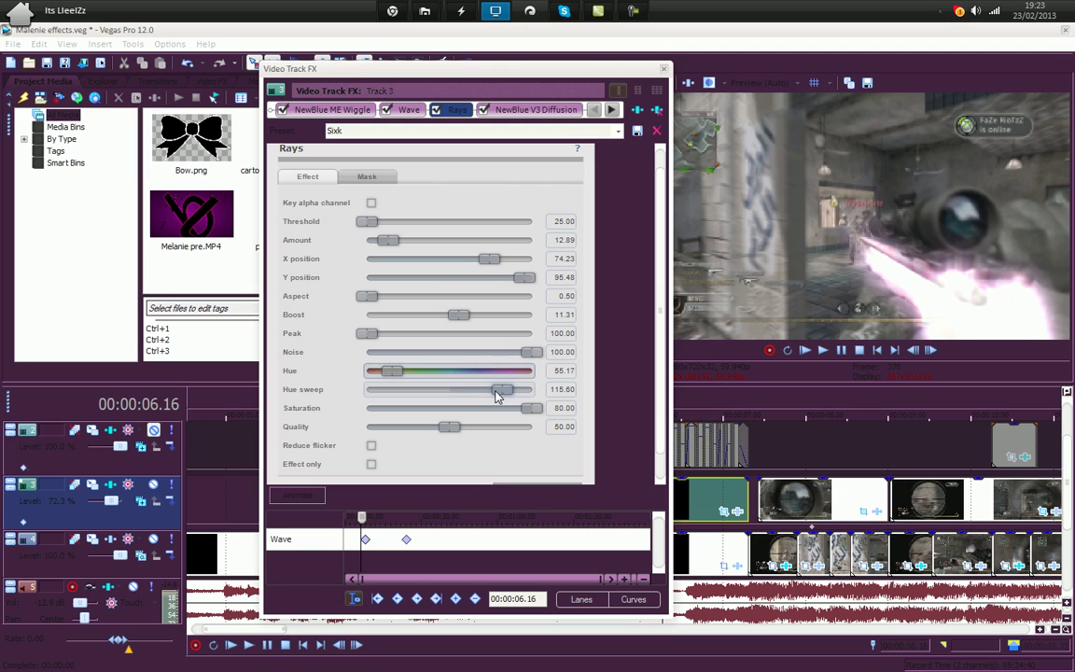
pyautogui.moveTo(499, 391); pyautogui.dragTo(563, 409)
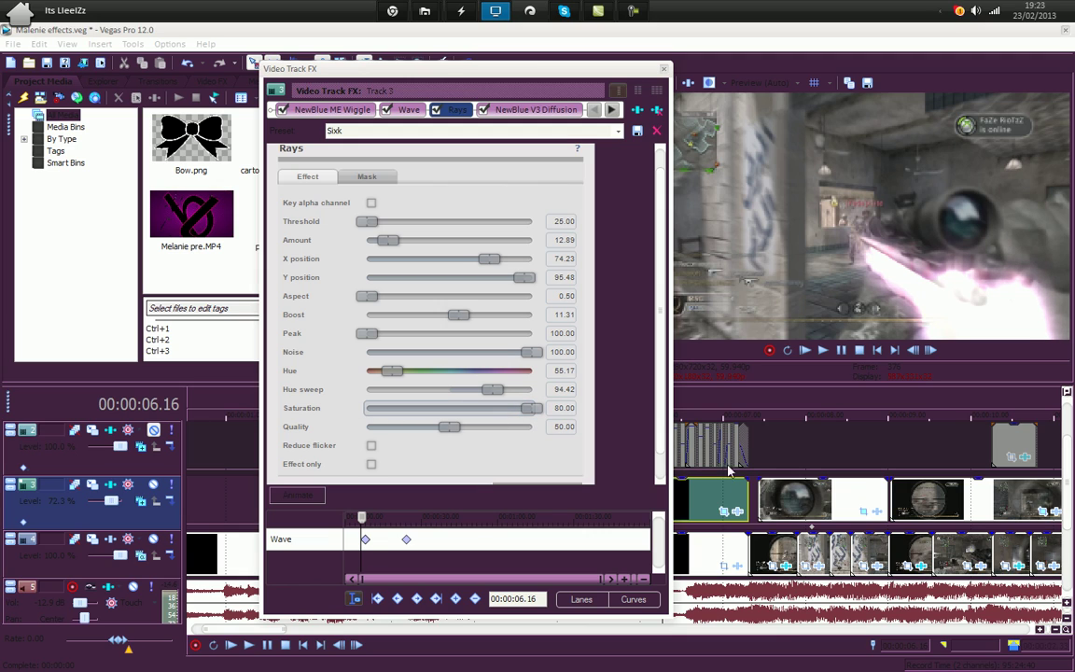
pyautogui.click(663, 69)
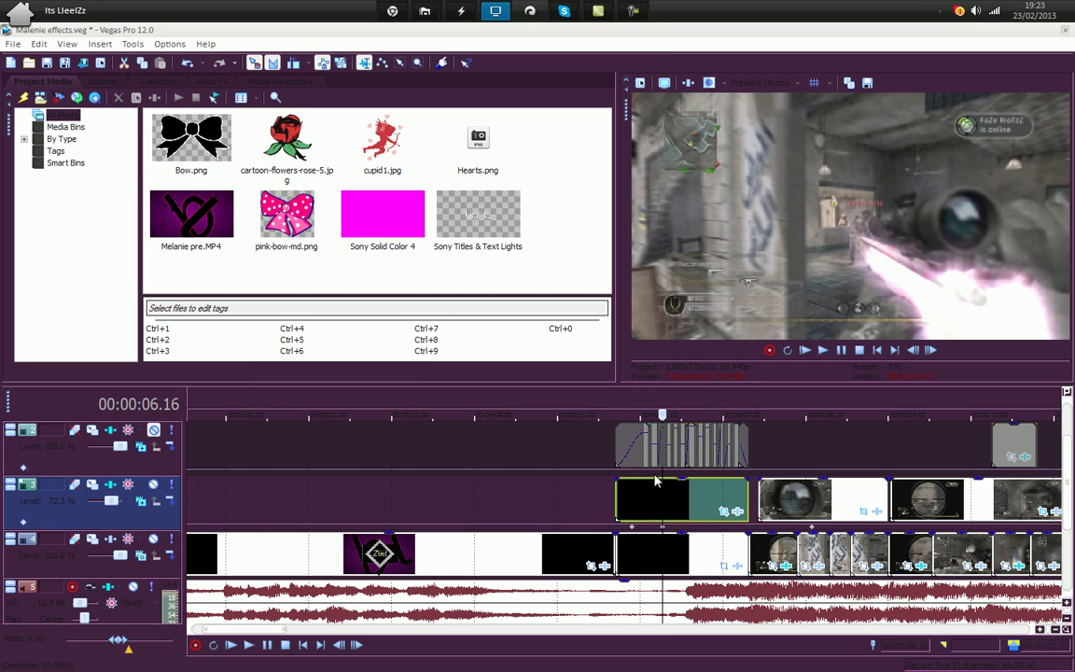
# Play the edit from just before the first masked clip on track 3 through to the following scope clip, and stop playback.
pyautogui.click(594, 492)
pyautogui.press('space')
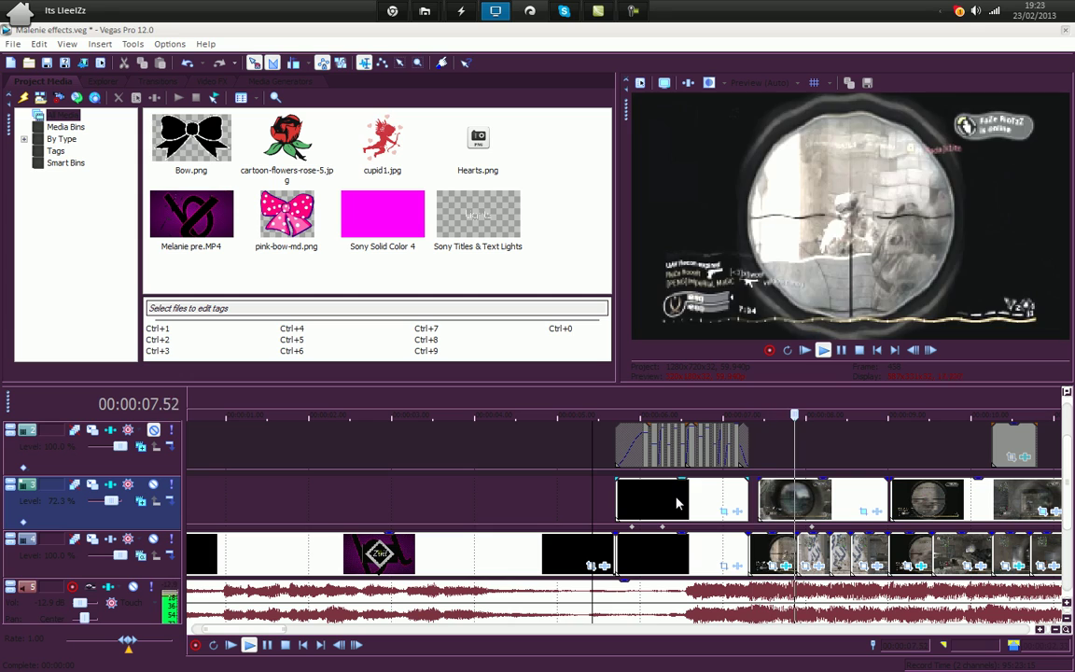
pyautogui.press('space')
# Check the glowing gun effect at several frames of the first masked clip on track 3, including 00:00:05.56 and 00:00:06.23.
pyautogui.click(685, 501)
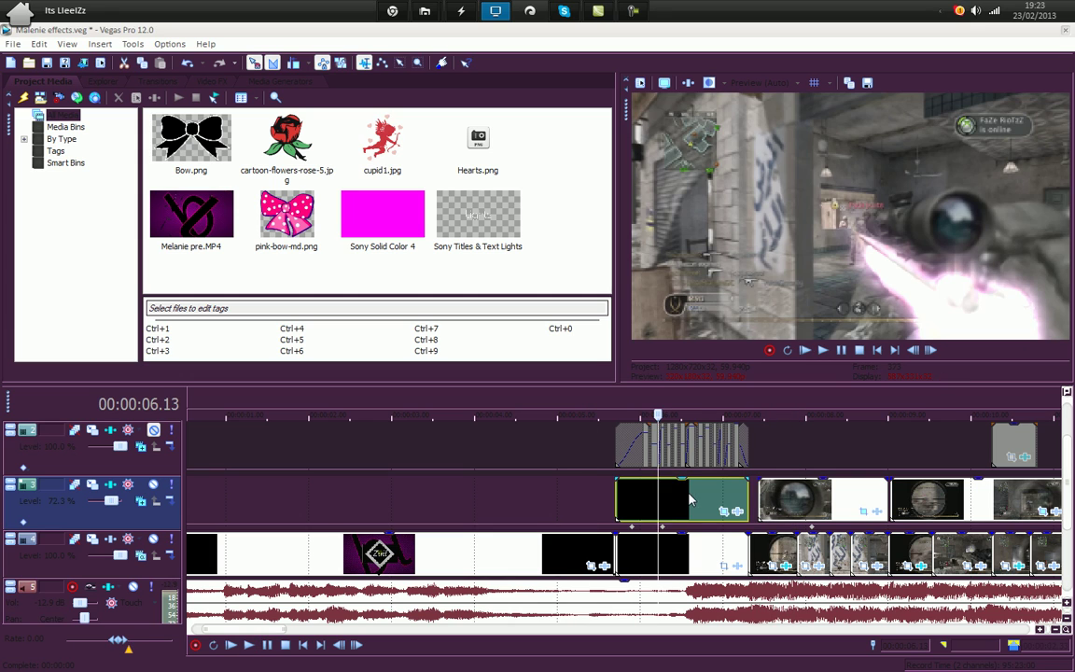
pyautogui.click(711, 500)
pyautogui.click(620, 495)
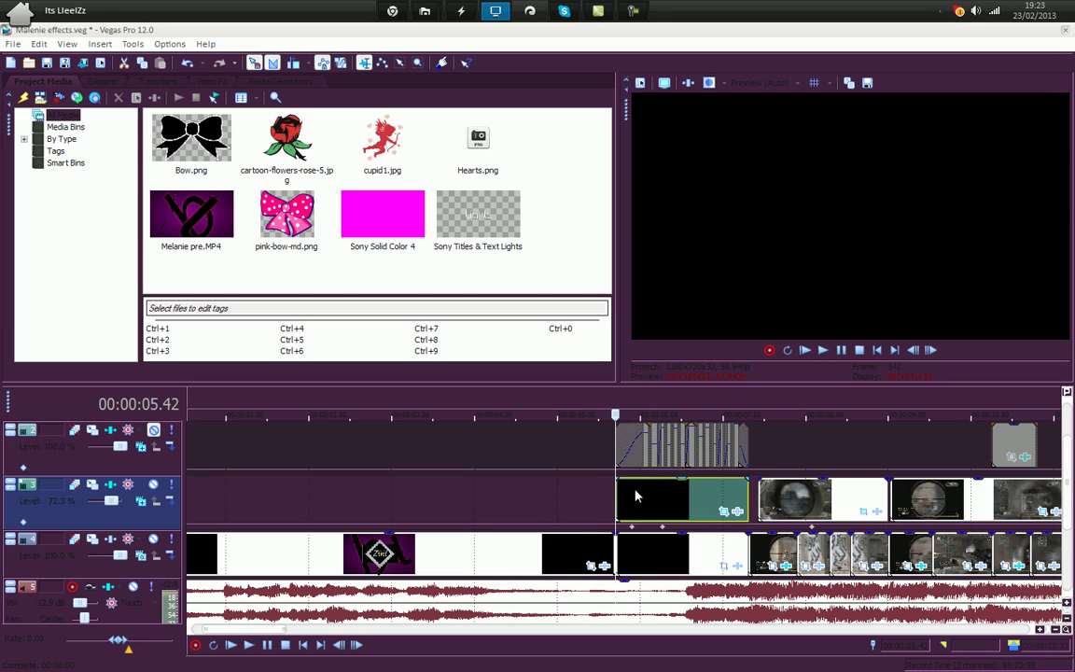
pyautogui.click(636, 495)
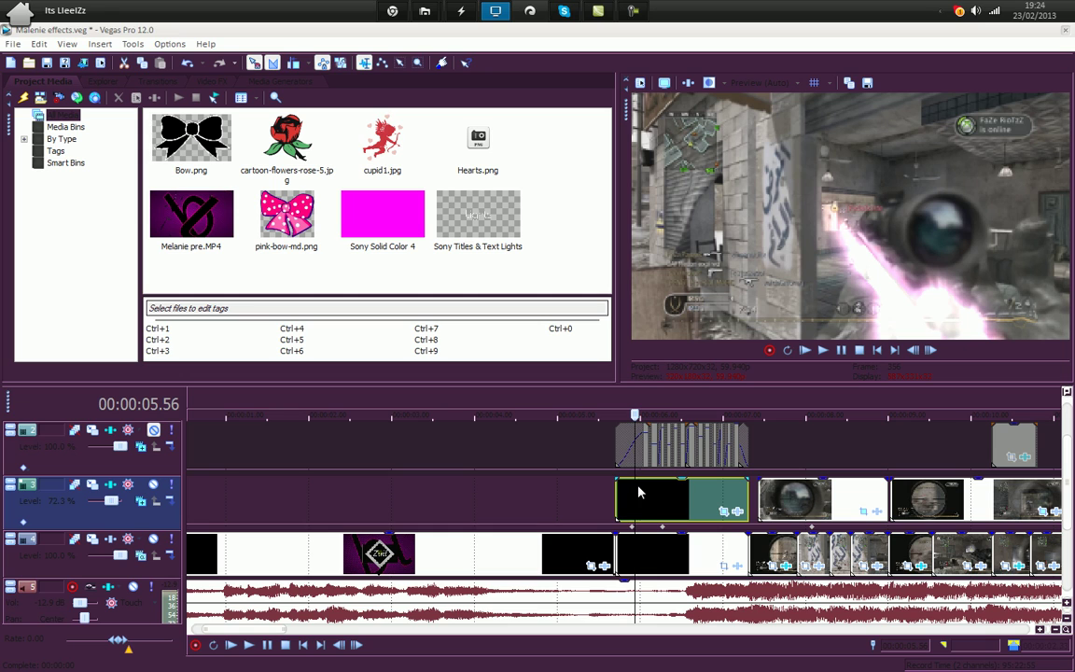
pyautogui.press('space')
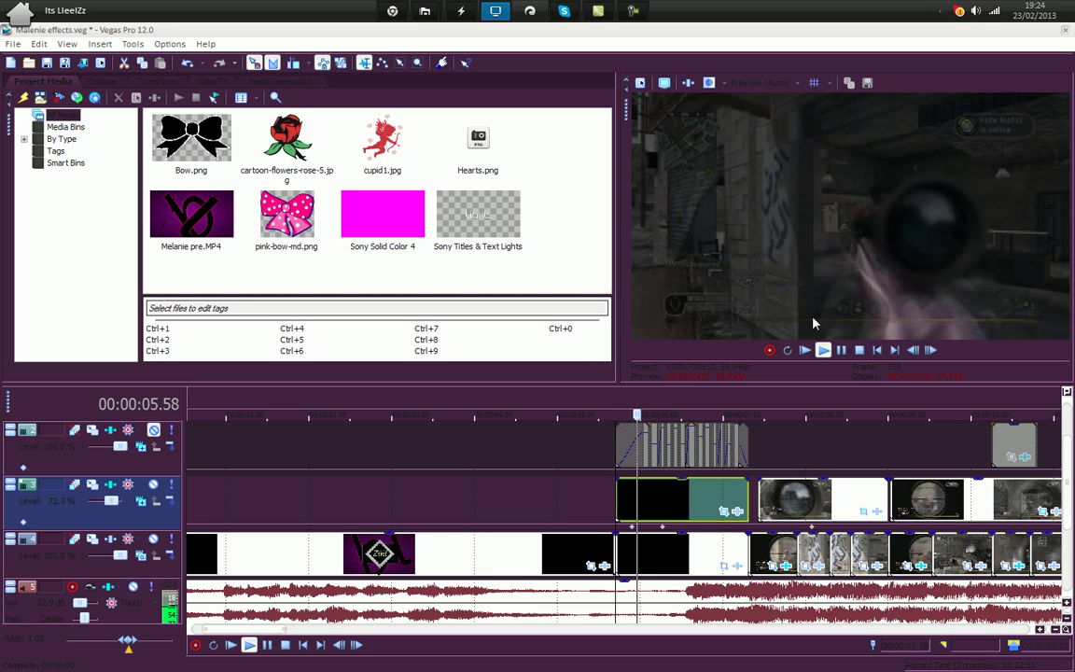
pyautogui.click(841, 350)
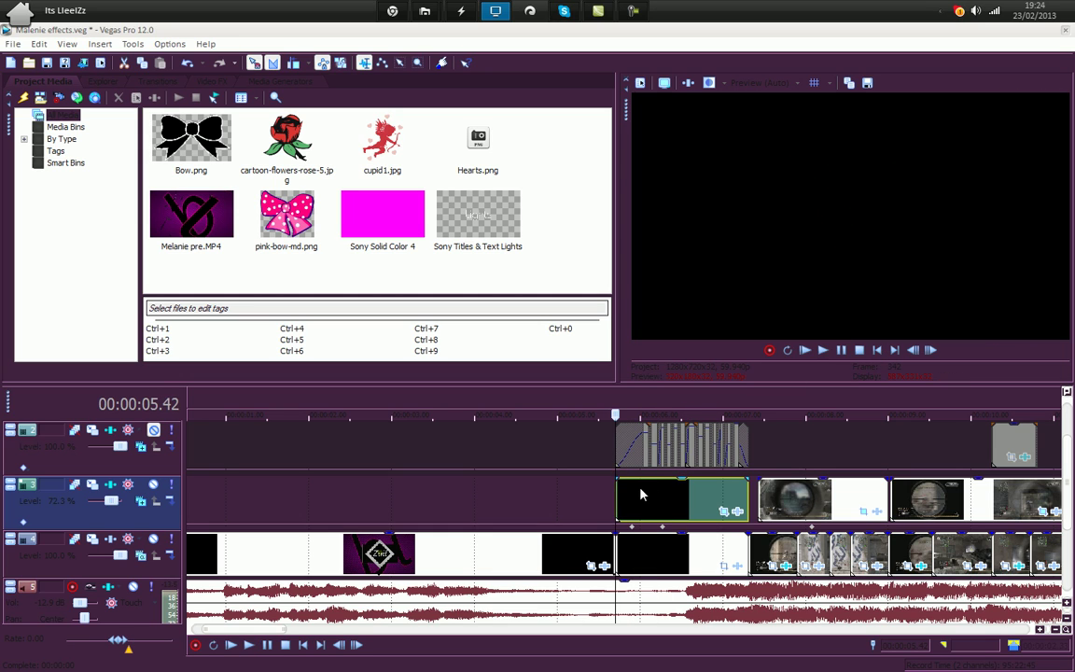
pyautogui.click(639, 492)
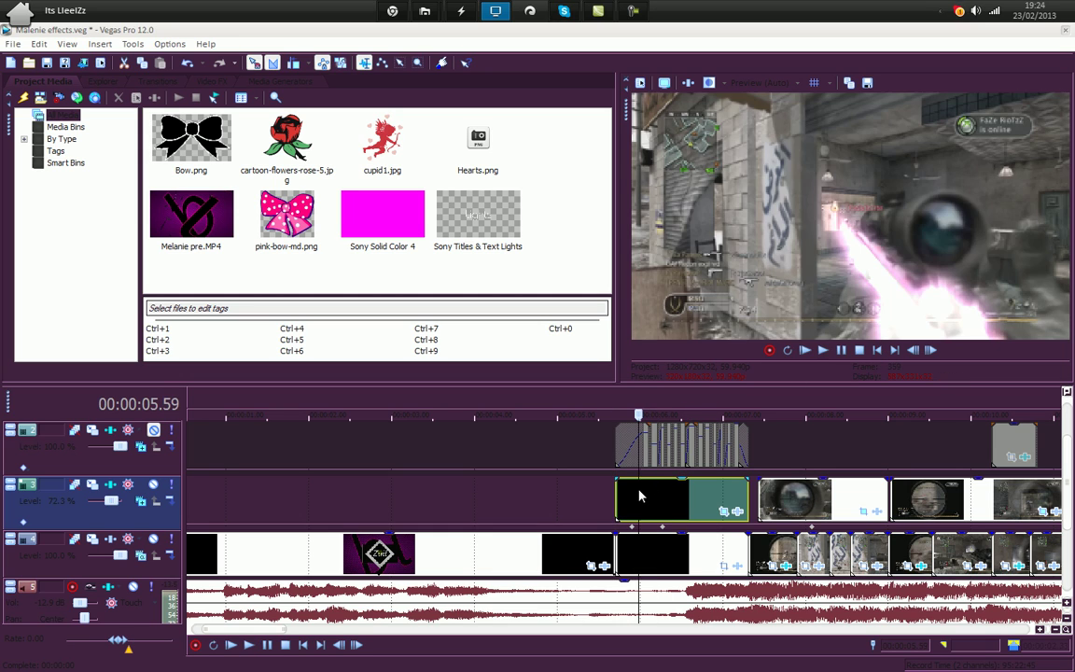
pyautogui.click(671, 494)
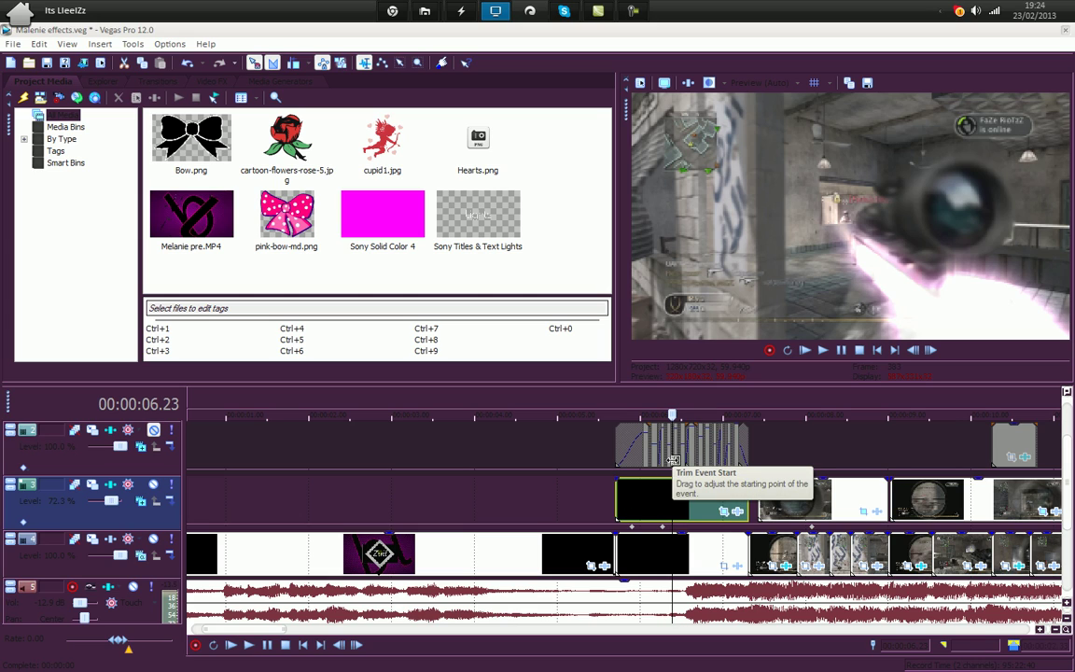
# Inspect the effect on the other track 3 clips, including 00:00:09.54 and 00:00:11.57, and return the playhead to 00:00:05.24.
pyautogui.scroll(-3, 624, 492)
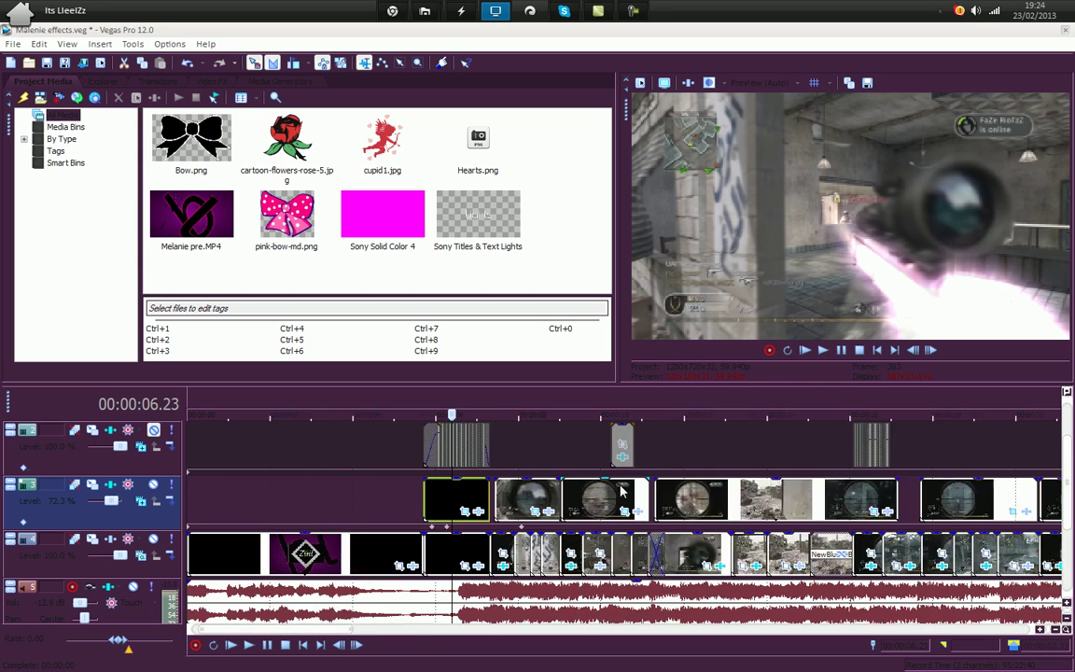
pyautogui.scroll(-2, 623, 492)
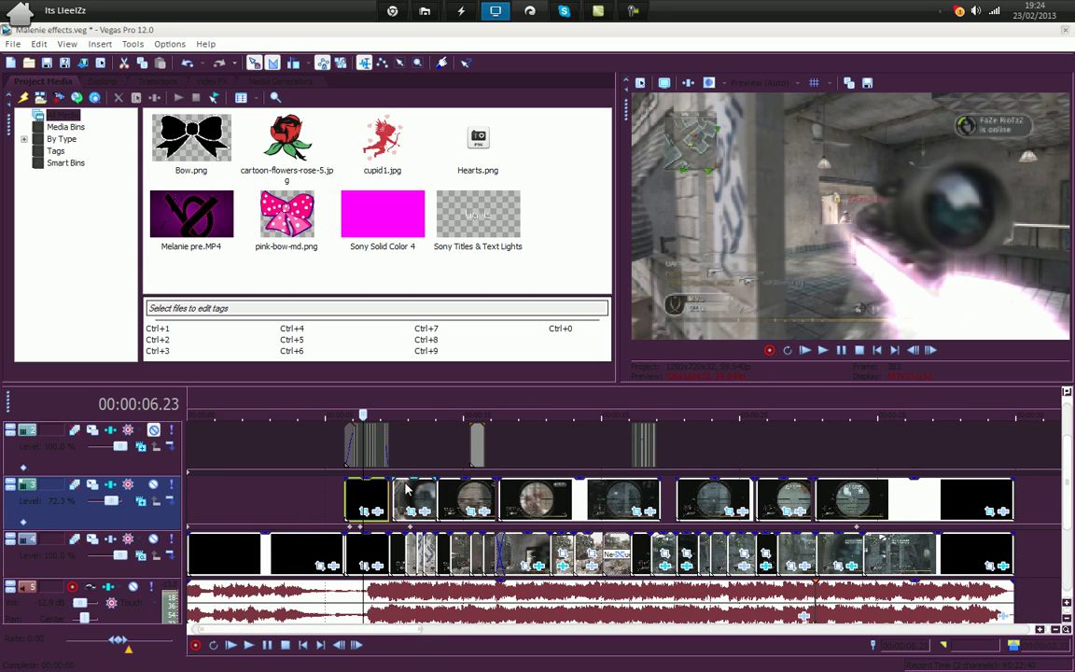
pyautogui.click(403, 492)
pyautogui.click(460, 494)
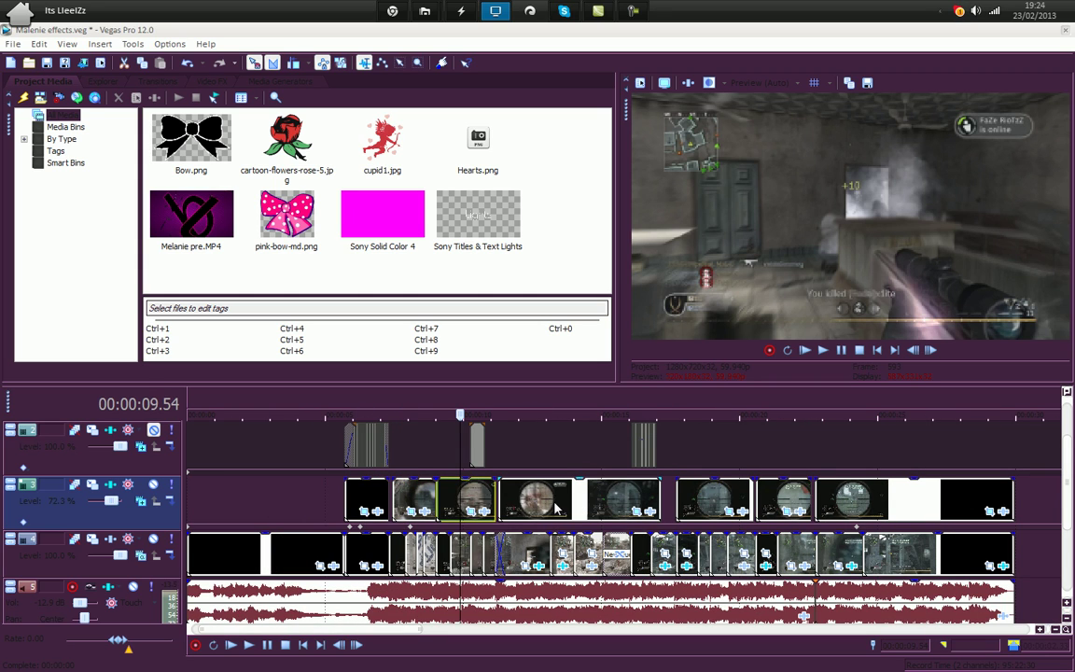
pyautogui.click(514, 495)
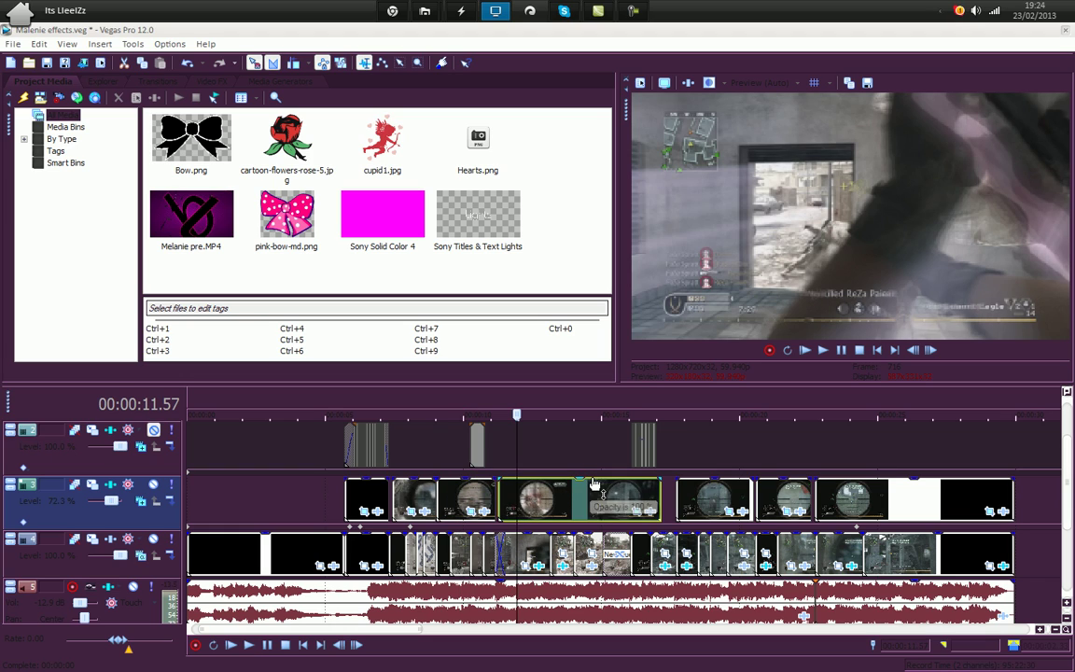
pyautogui.click(338, 490)
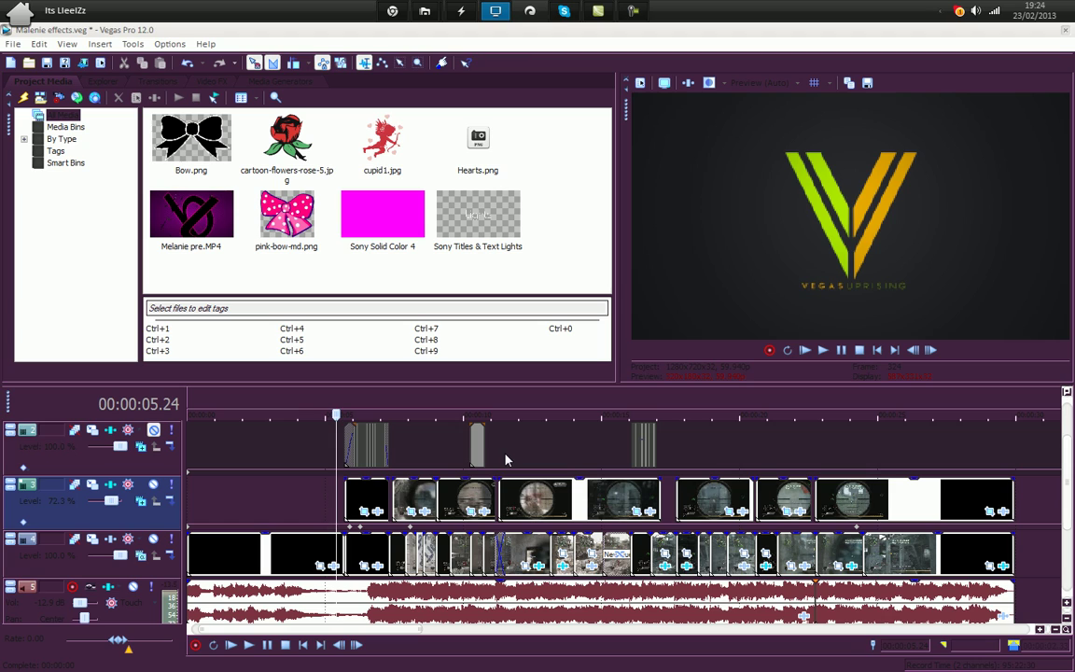
pyautogui.click(633, 11)
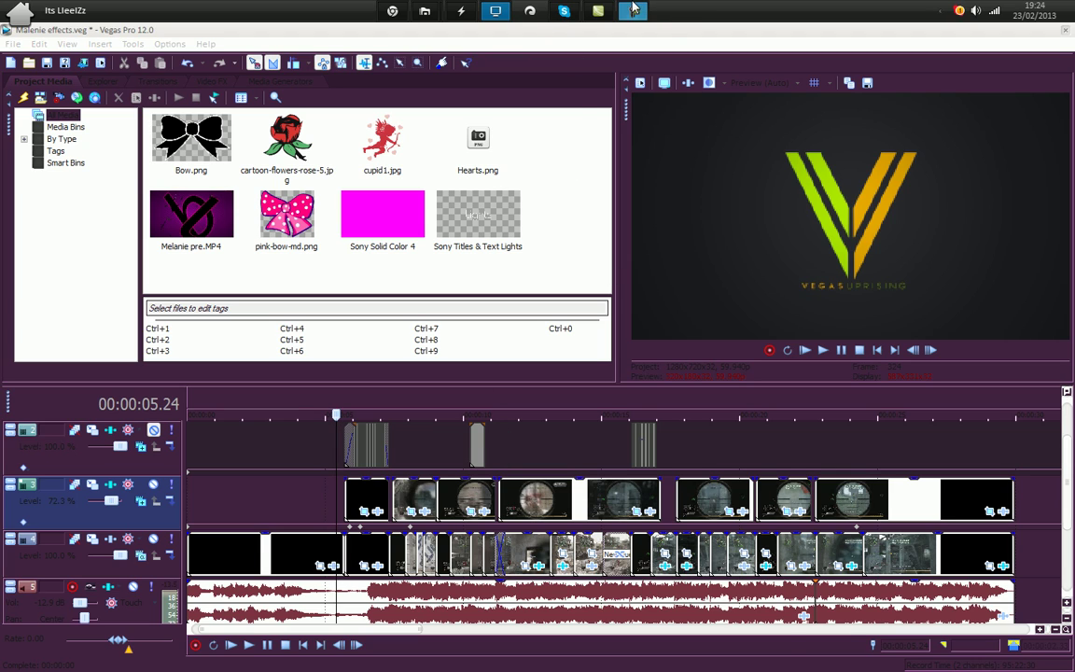